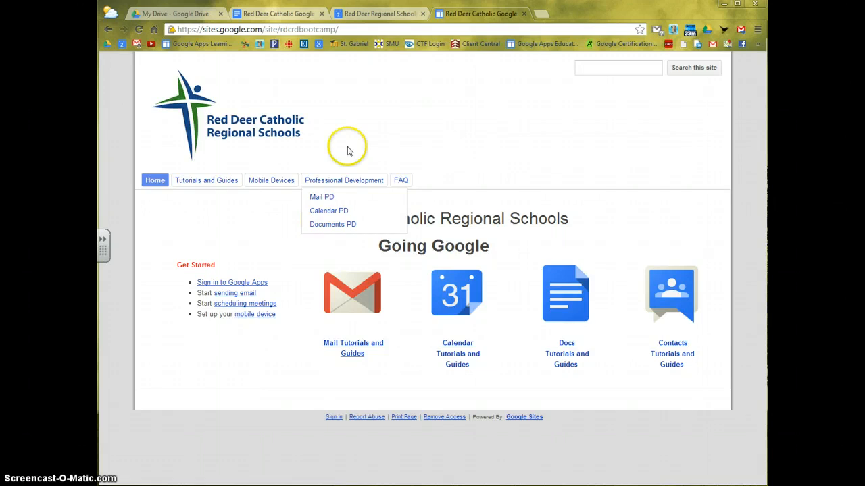
- Switch to Google Calendar and create a new calendar named "Montfort Centre Laptop Cart #1"
left_click(370, 14)
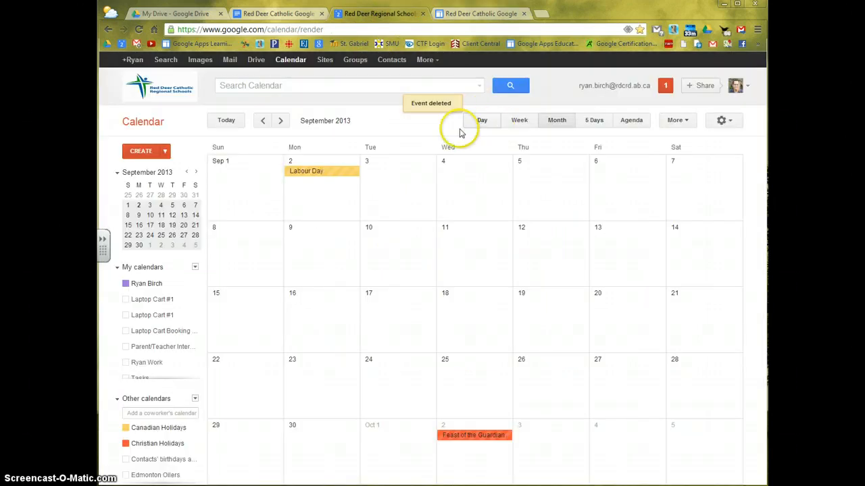
left_click(194, 267)
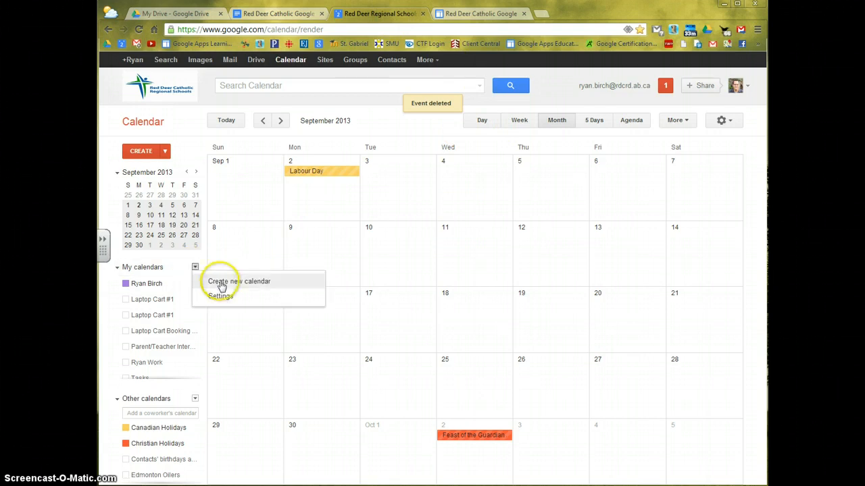
left_click(223, 284)
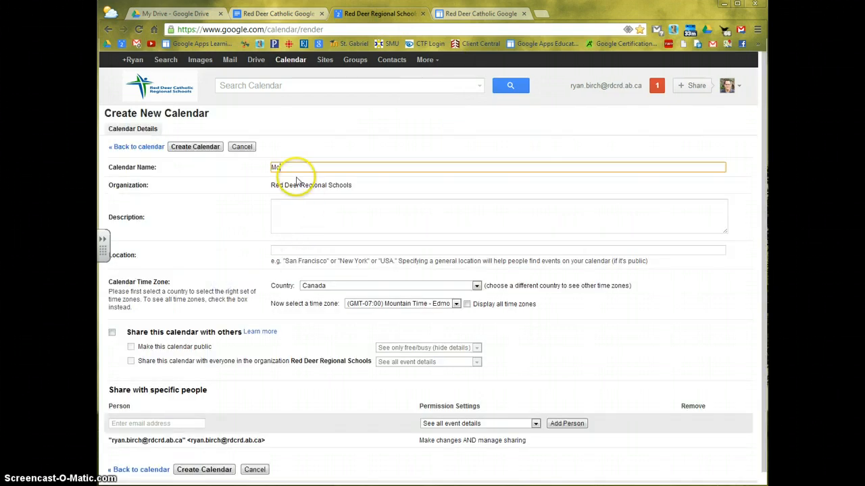
type("Montfort Centre Laptop Cart #1")
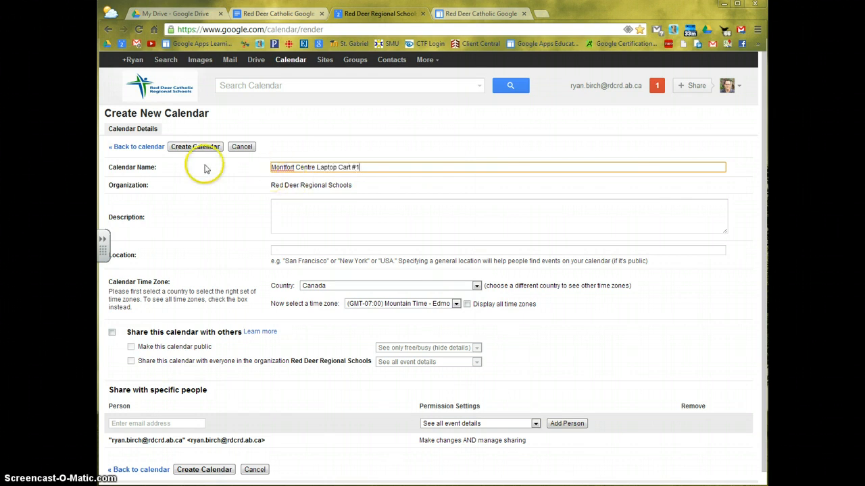
left_click(177, 149)
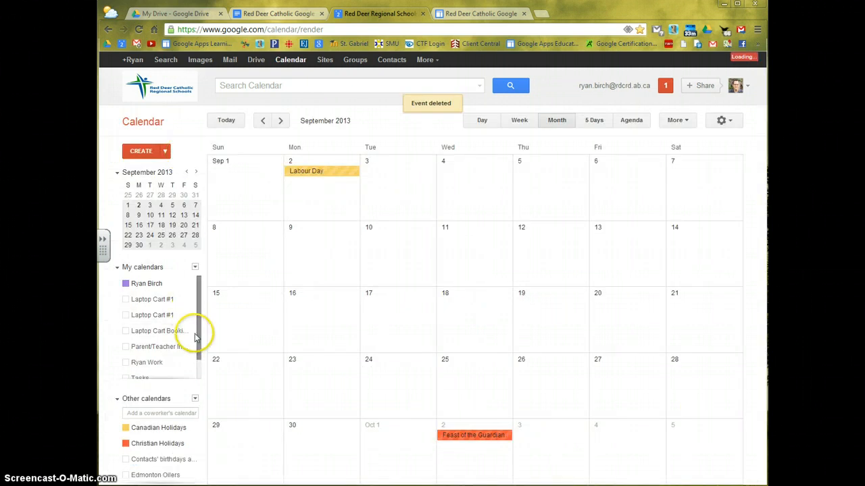
- Hide the other calendars under My calendars, leaving only the Montfort Centre Laptop Cart #1 calendar shown
mouse_move(198, 340)
left_mouse_down()
mouse_move(198, 353)
mouse_move(196, 336)
left_mouse_up()
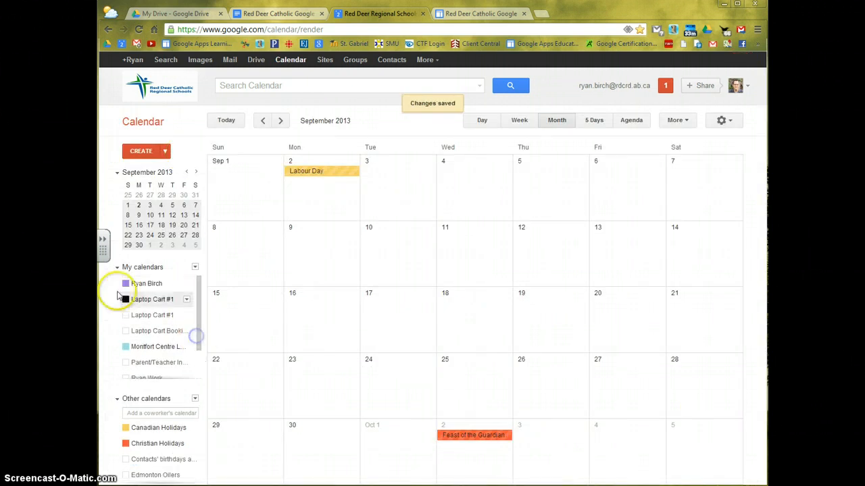
left_click(126, 285)
left_click(125, 347)
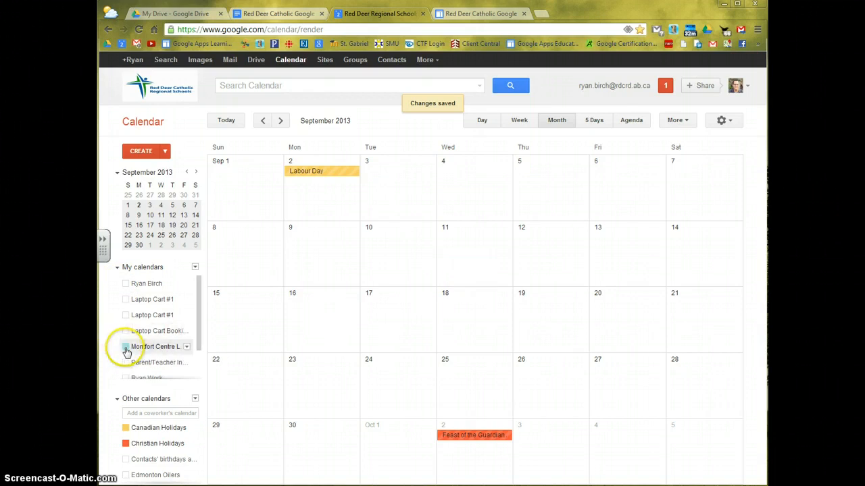
- Open detailed appointment slots from the 11am–12pm block of September 1 in day view, assigned to the Montfort Centre Laptop Cart #1 calendar
left_click(480, 121)
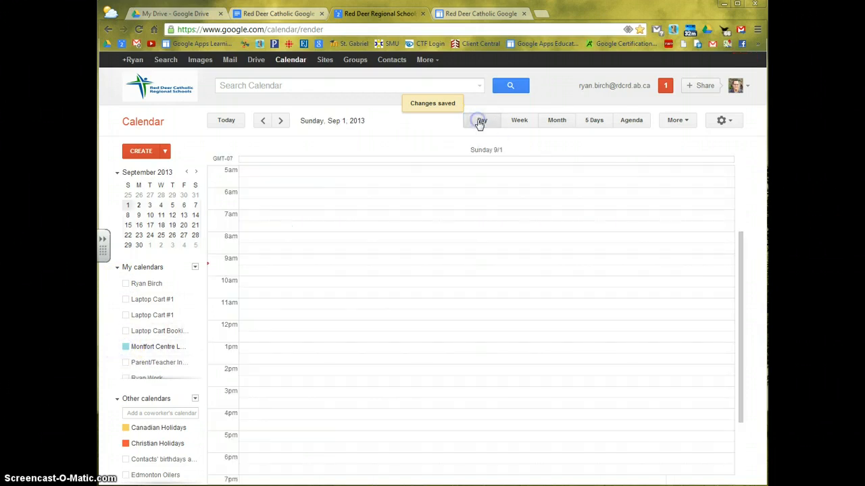
left_click(332, 310)
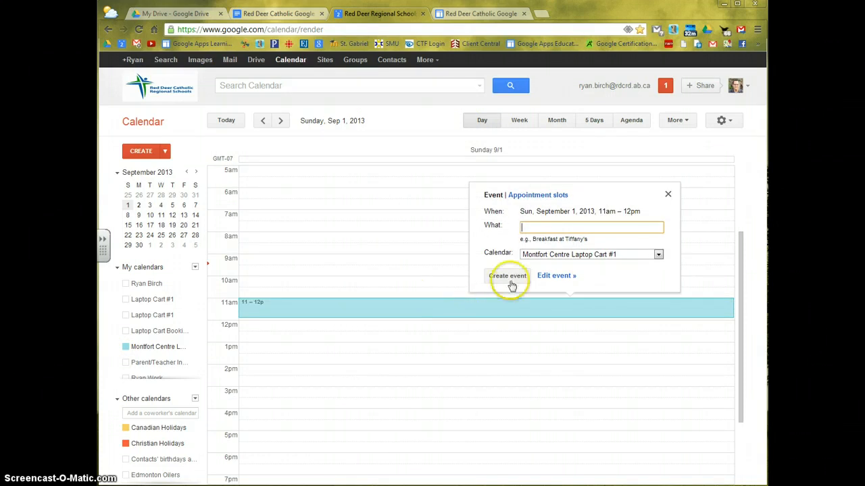
left_click(540, 197)
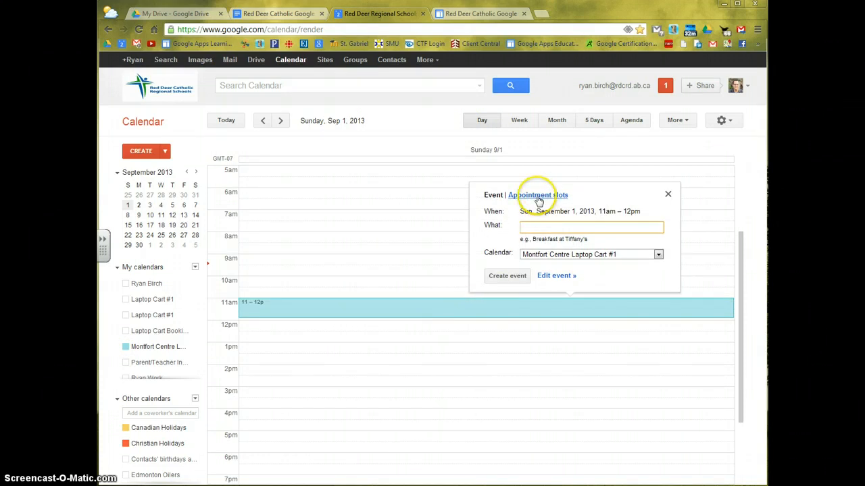
left_click(559, 296)
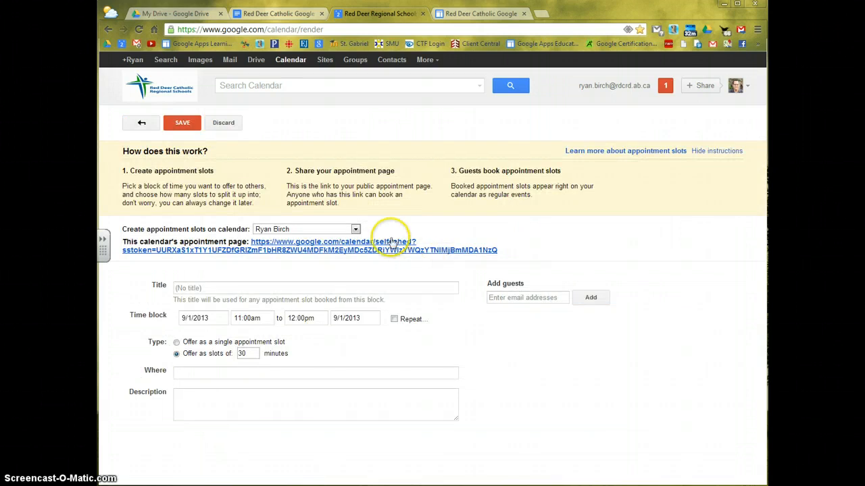
left_click(356, 229)
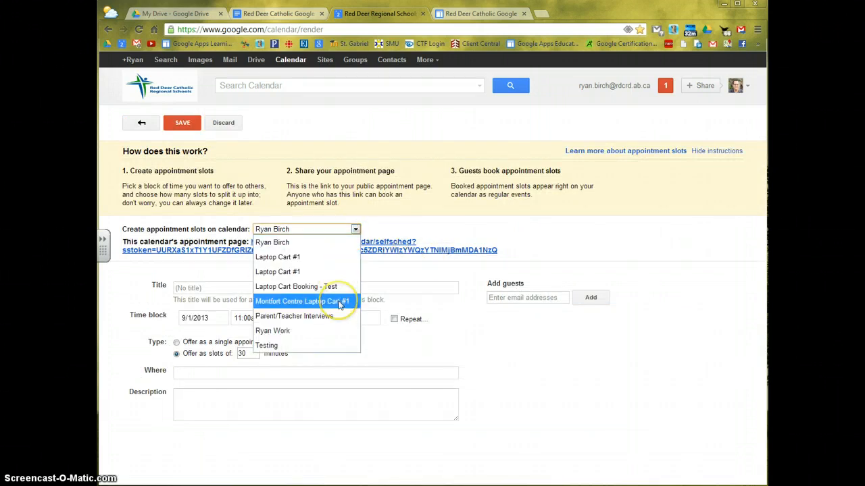
left_click(294, 305)
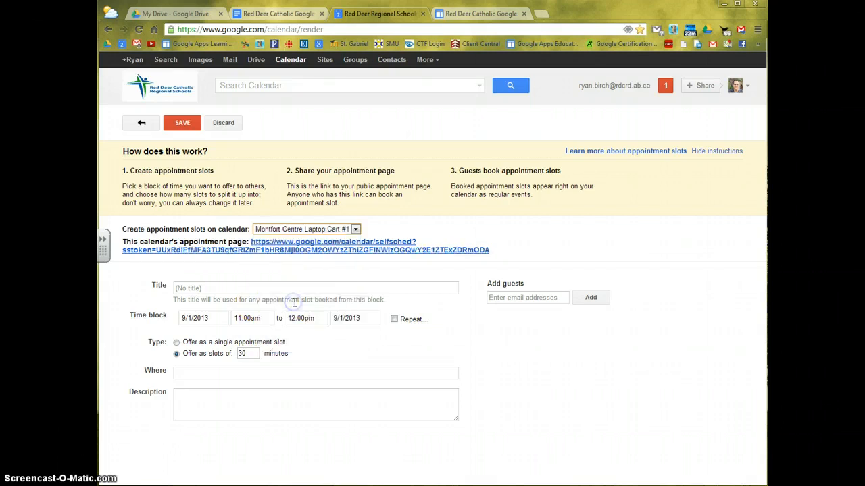
- Title the appointment block "Laptop Cart #1 Period #1" and set its date to 9/2/2013
left_click(214, 288)
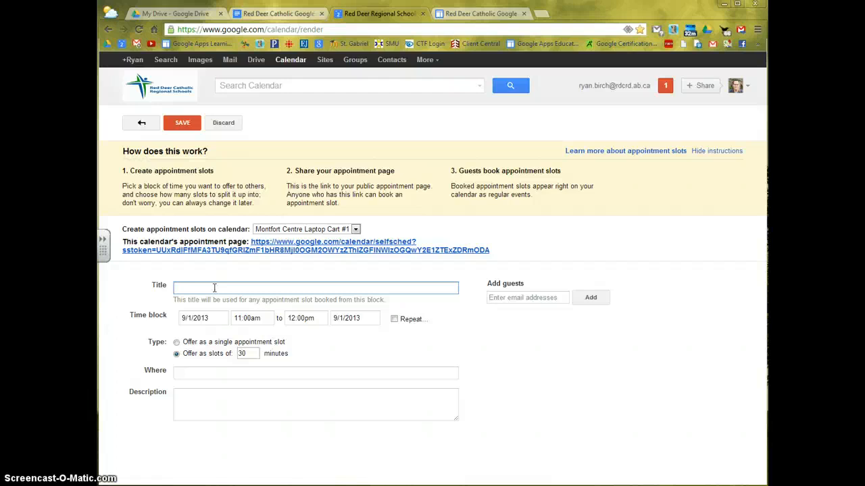
type("aptop Cart #1 Period #1")
left_click(198, 317)
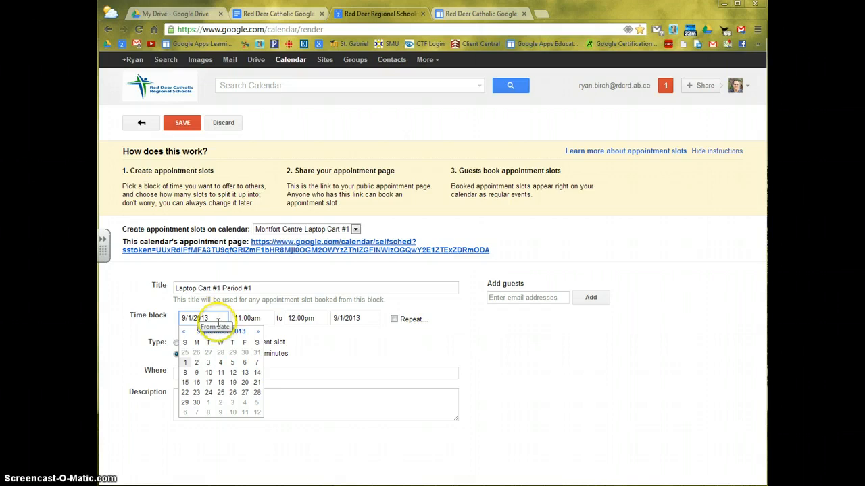
left_click(195, 368)
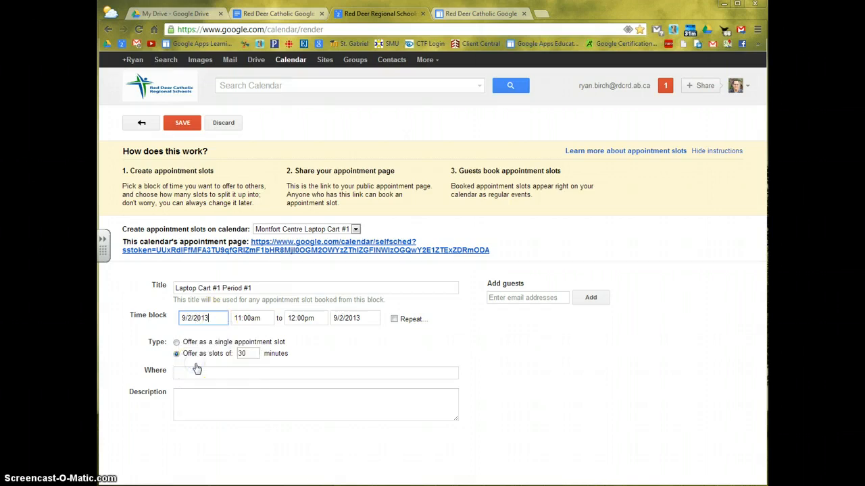
- Set the appointment block's time from 8:52 AM to 9:29 AM
left_click(256, 317)
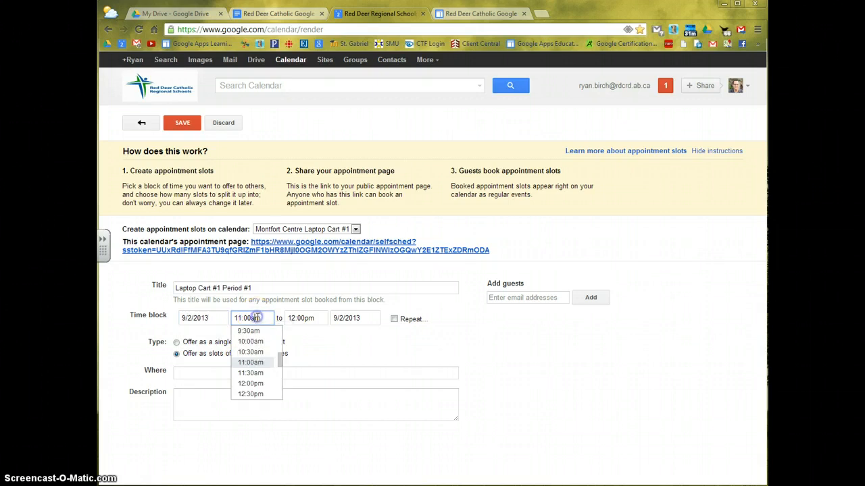
left_click_drag(251, 317, 189, 318)
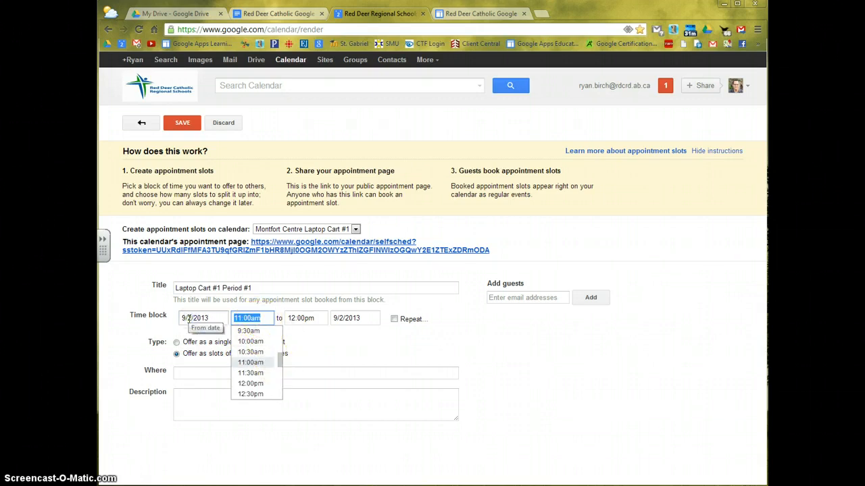
type("8:52")
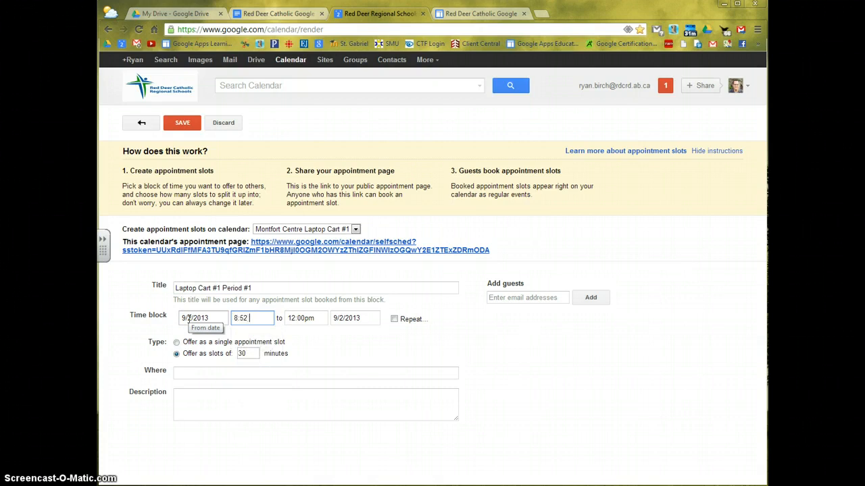
type(" AM")
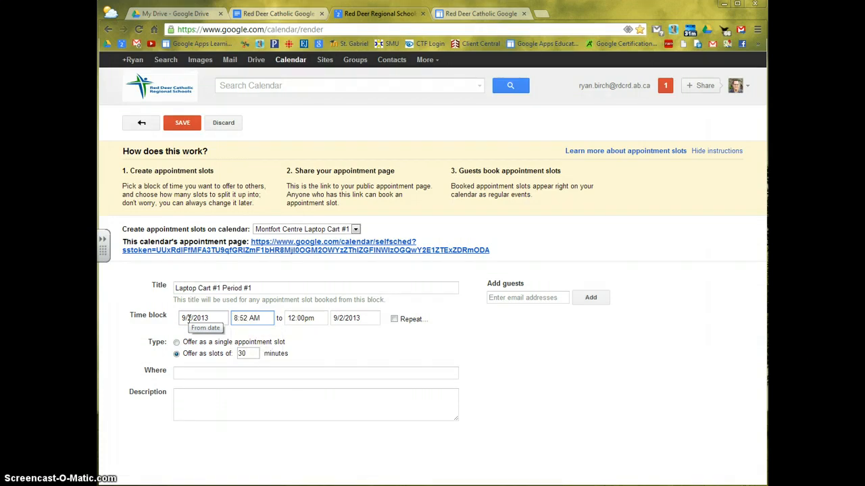
left_click(306, 318)
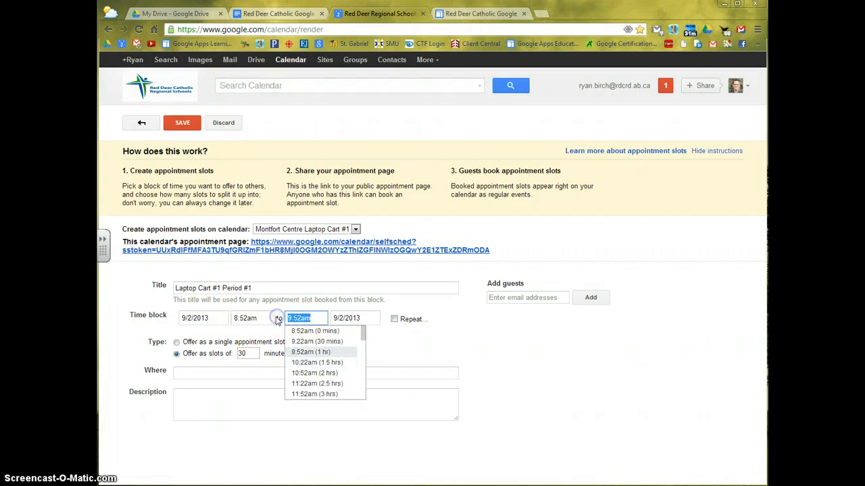
type("9")
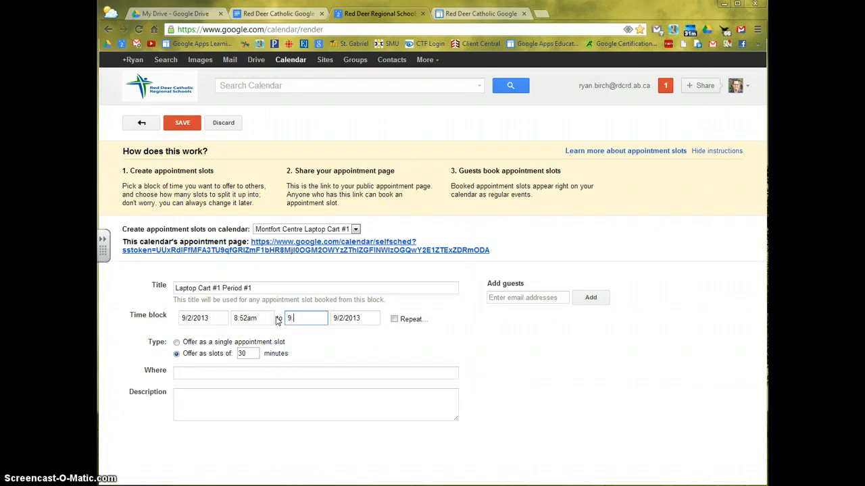
type(":29 AM")
left_click(305, 318)
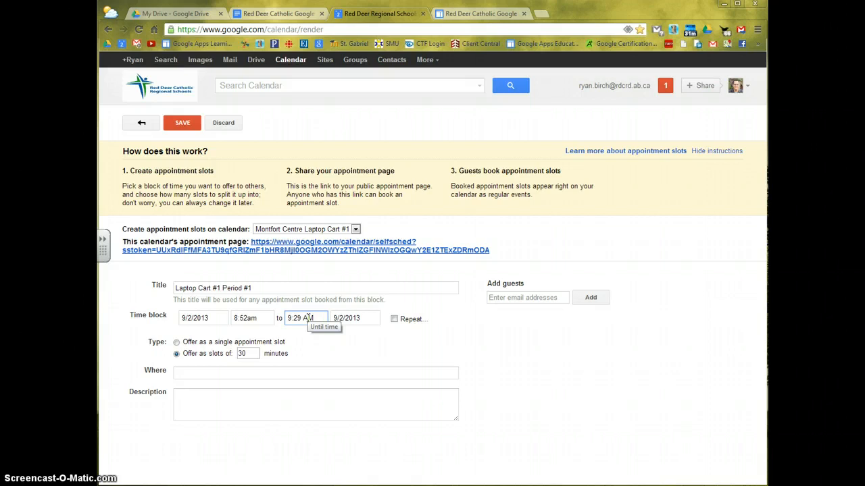
- Make the appointment block repeat every week on Monday, ending on 6/27/2014
left_click(395, 319)
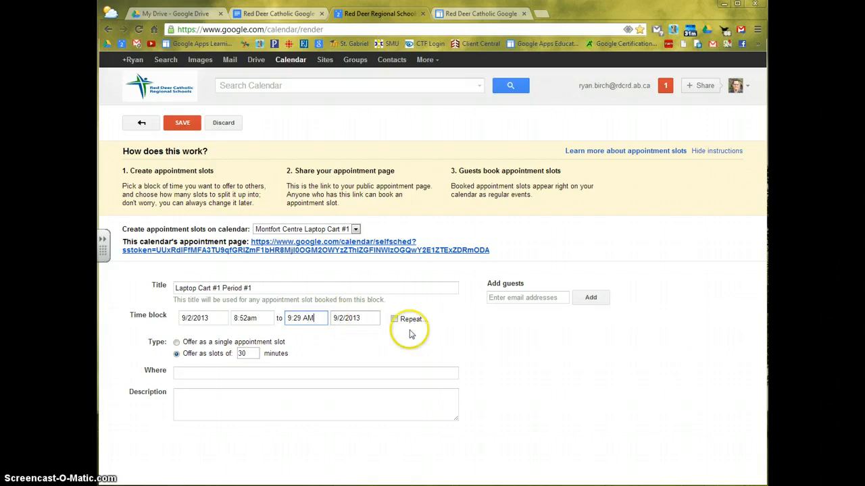
left_click(396, 320)
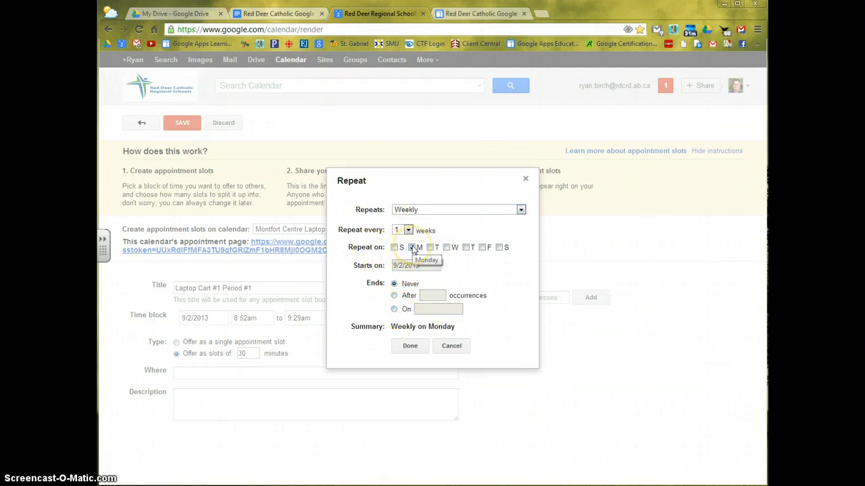
left_click(395, 310)
left_click(436, 308)
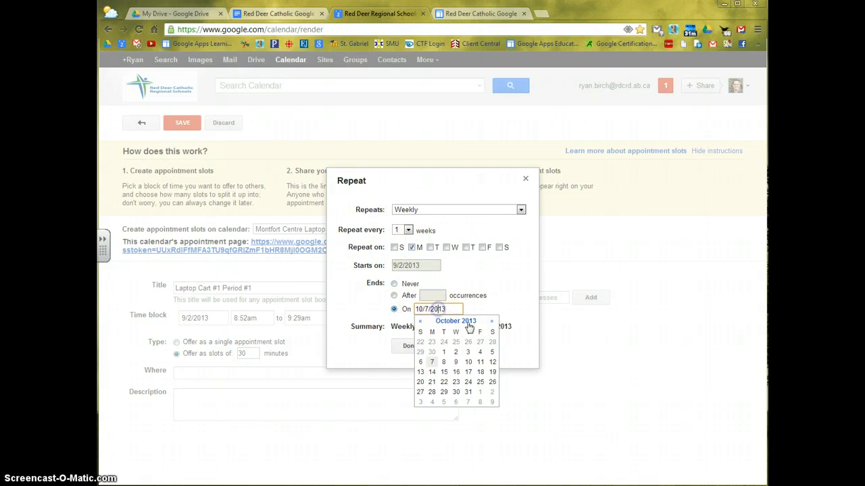
left_click(492, 321)
left_click(492, 321)
left_click(492, 322)
left_click(492, 322)
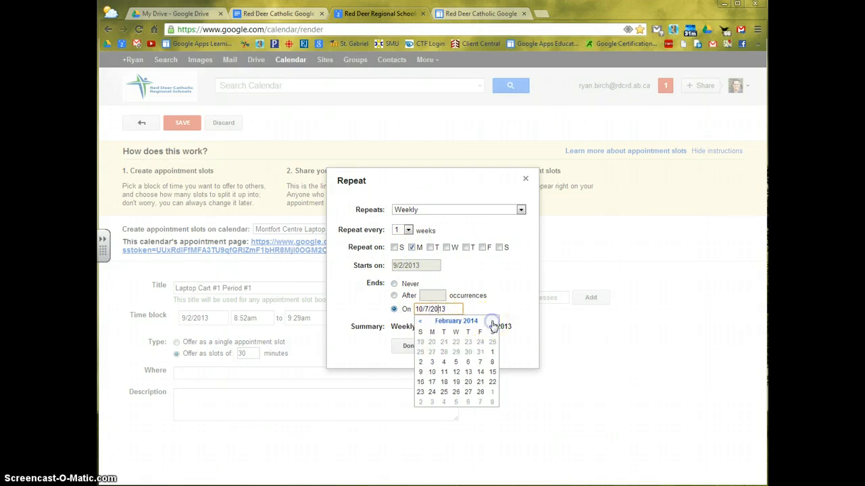
left_click(492, 322)
left_click(491, 322)
left_click(492, 321)
left_click(492, 322)
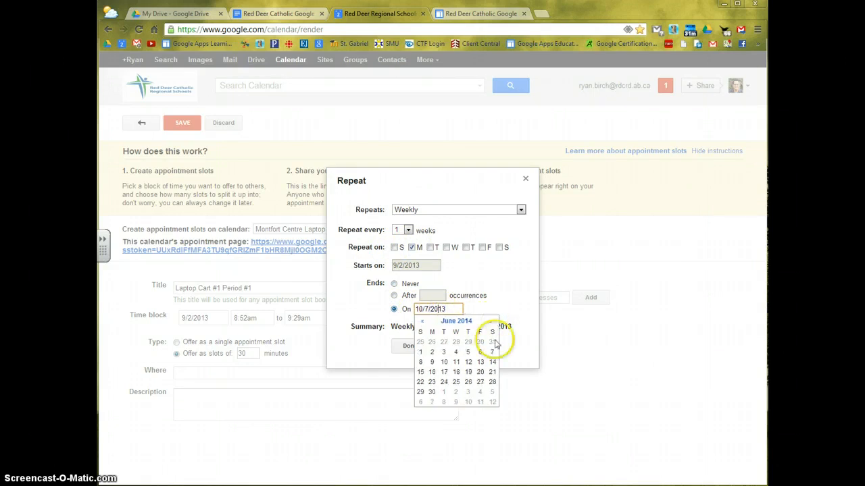
left_click(480, 382)
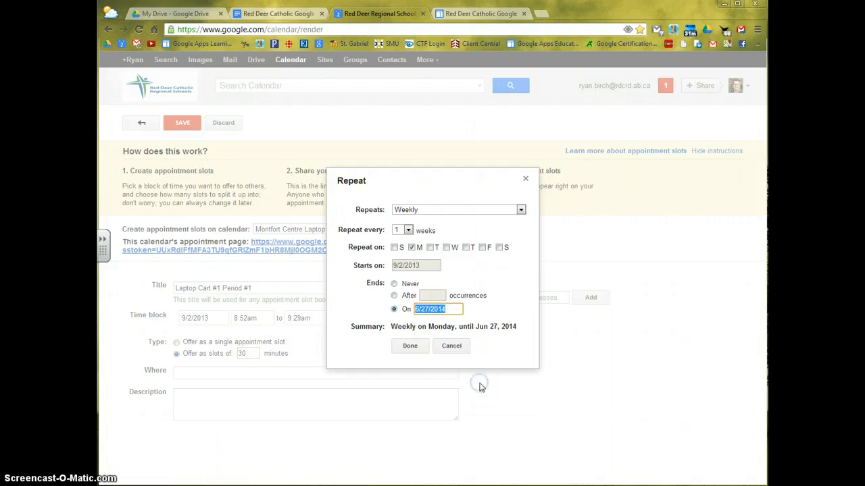
left_click(409, 348)
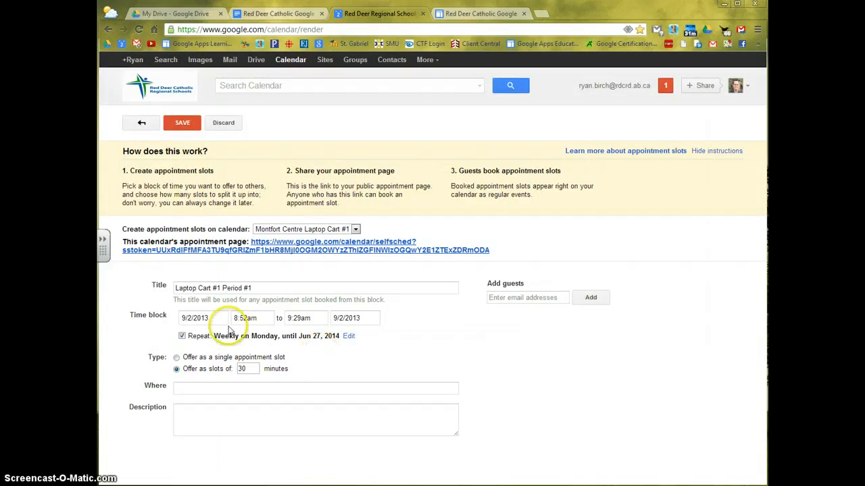
- Save the block as a single appointment slot and show September 2013 in month view
left_click(176, 358)
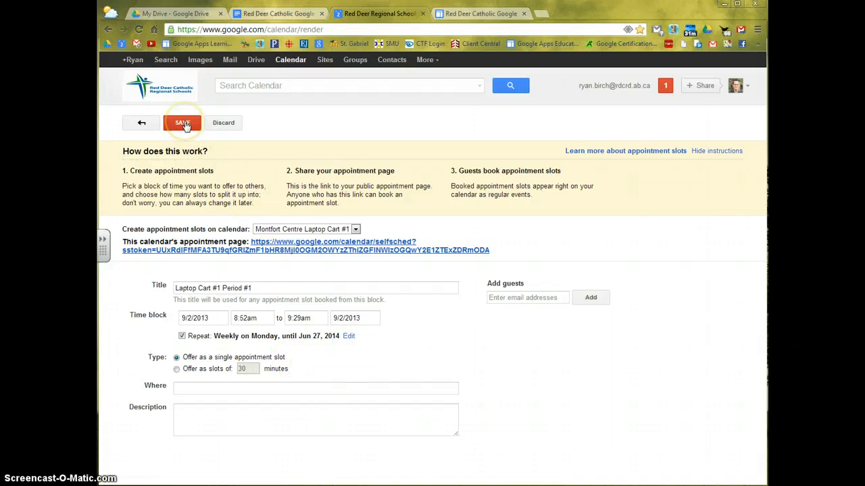
left_click(184, 125)
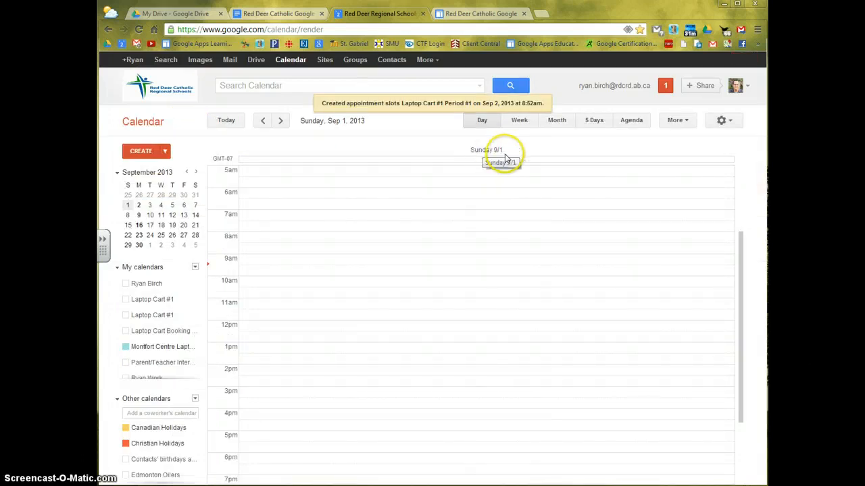
left_click(556, 121)
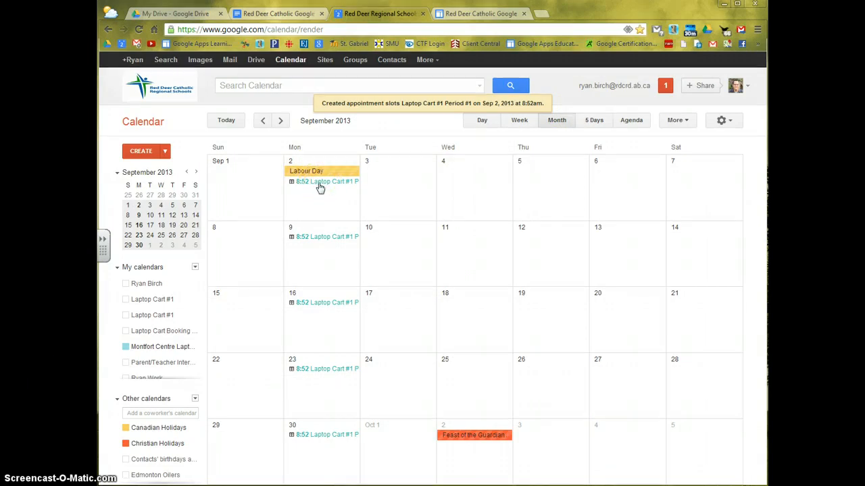
- Start a new appointment slots block from the day view and assign it to the Montfort Centre Laptop Cart #1 calendar
left_click(479, 121)
left_click(352, 305)
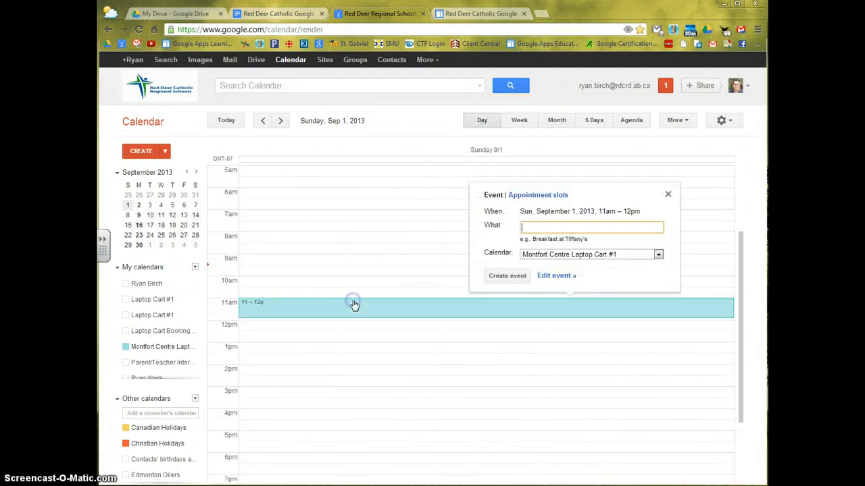
left_click(538, 197)
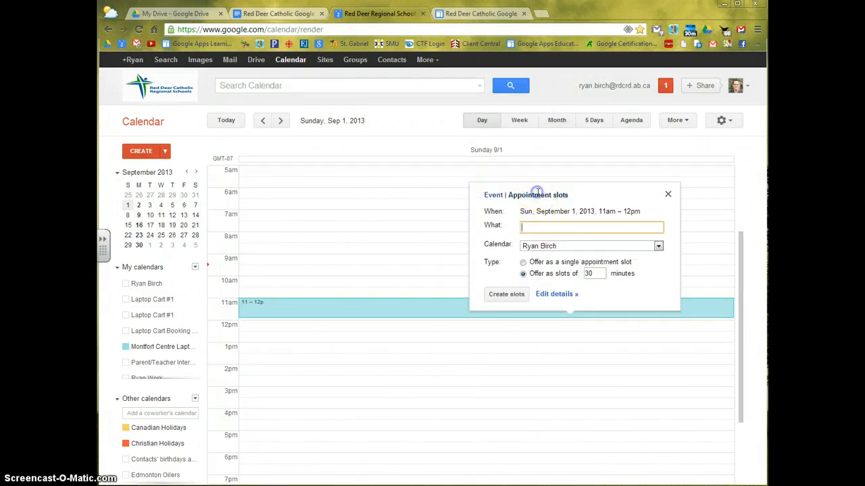
left_click(557, 295)
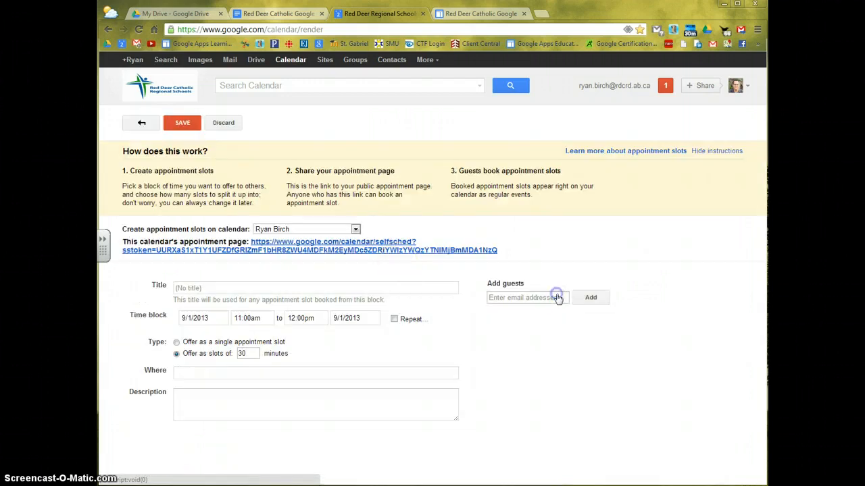
left_click(355, 231)
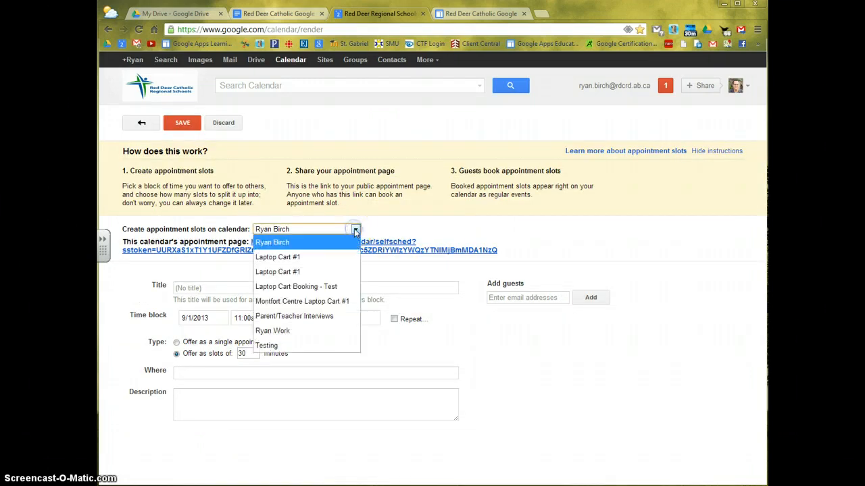
left_click(302, 306)
- Title the appointment block "Laptop Cart #1 Period #2" and set its date to 9/2/2013
left_click(212, 289)
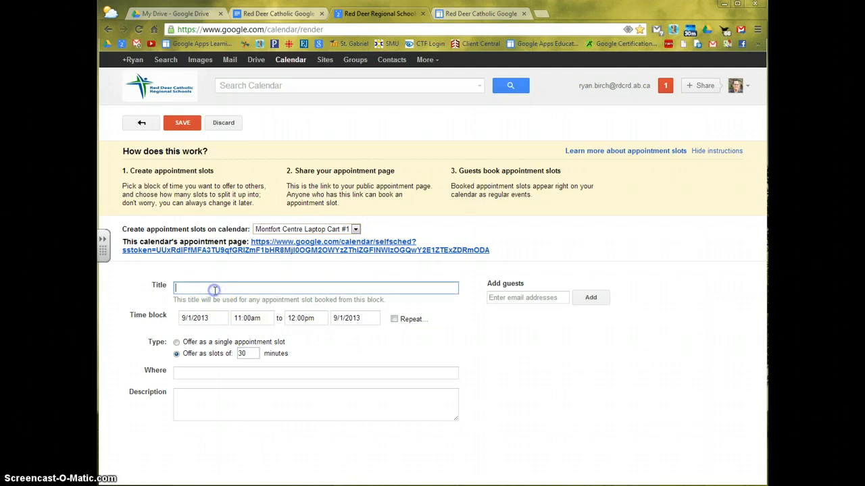
type("Laptop Cart #1 Period #2")
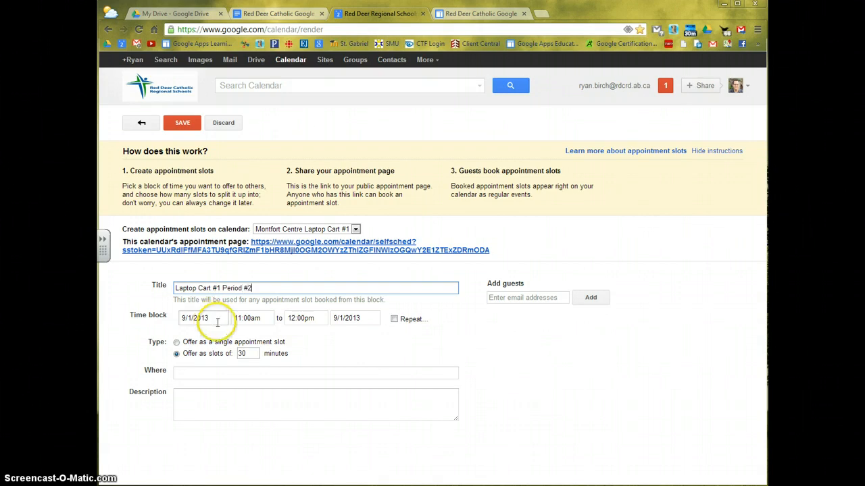
left_click(205, 319)
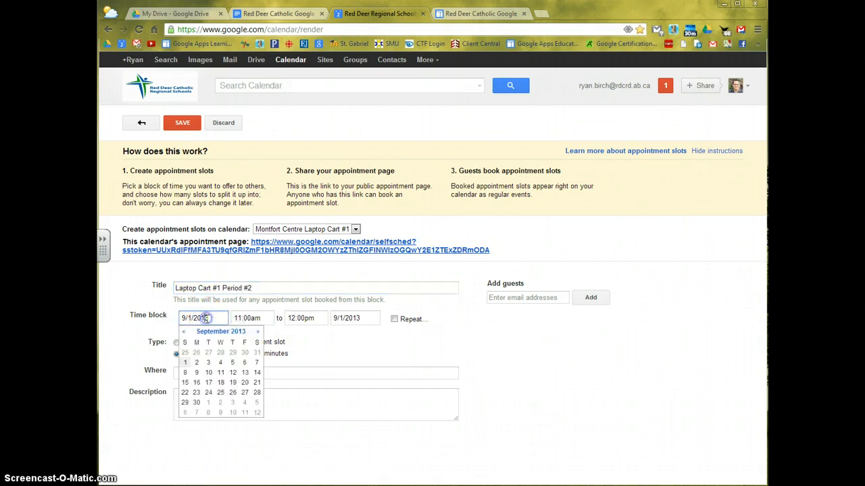
left_click(197, 363)
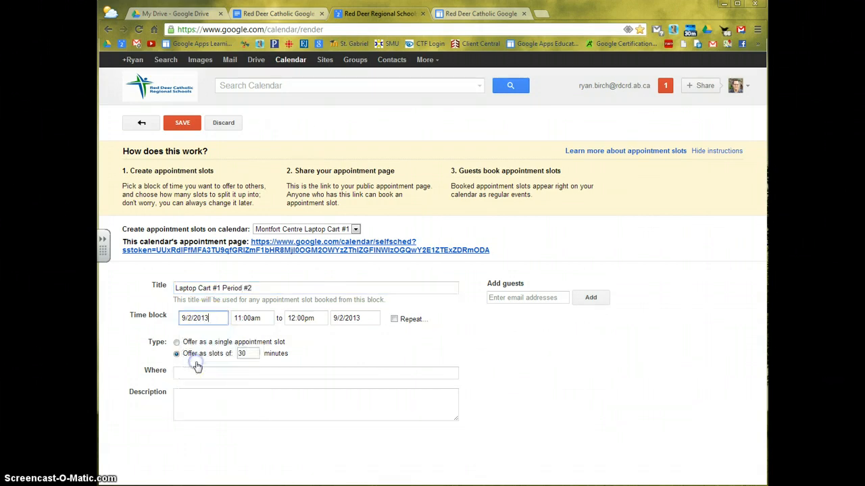
- Set the Period #2 block's time from 9:31 AM to 10:06 AM
left_click(249, 318)
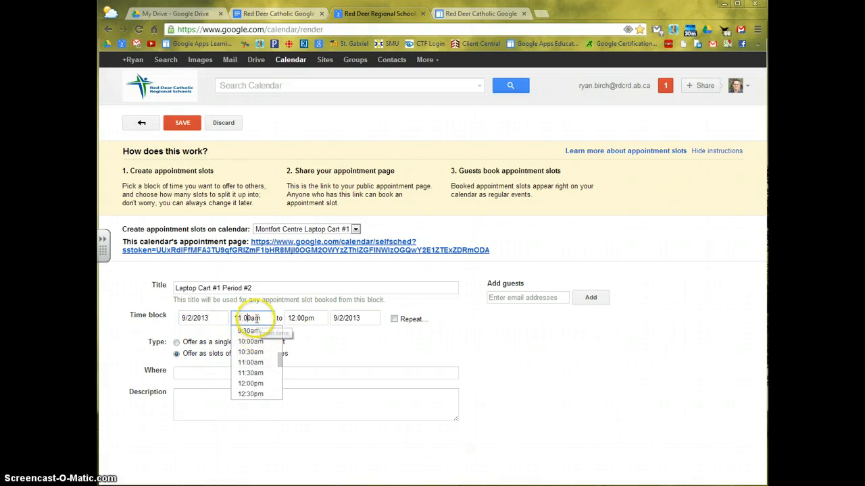
left_click(253, 318)
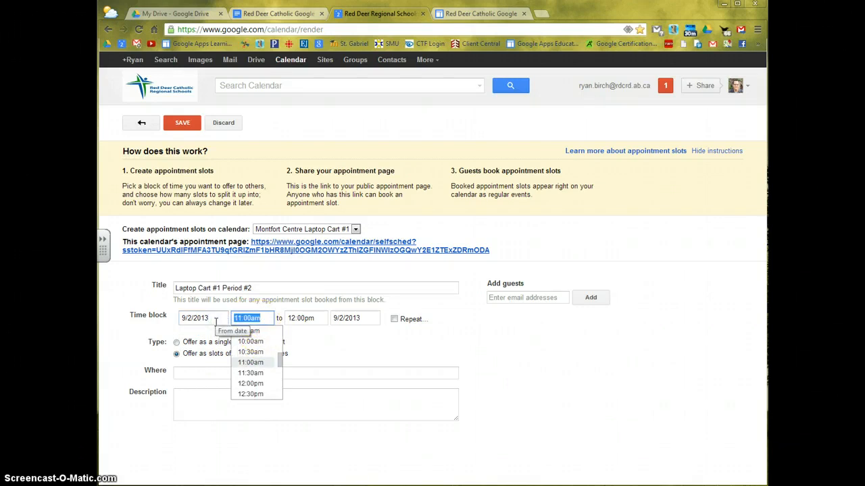
type("9:31 AM")
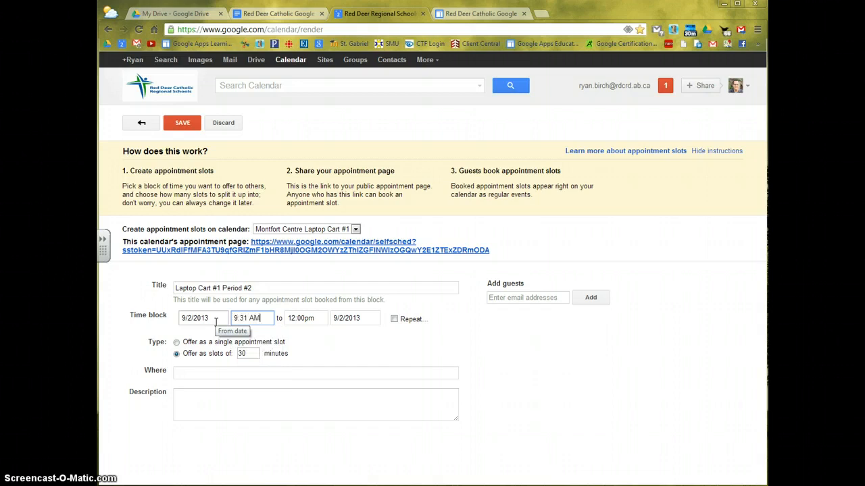
key("Tab")
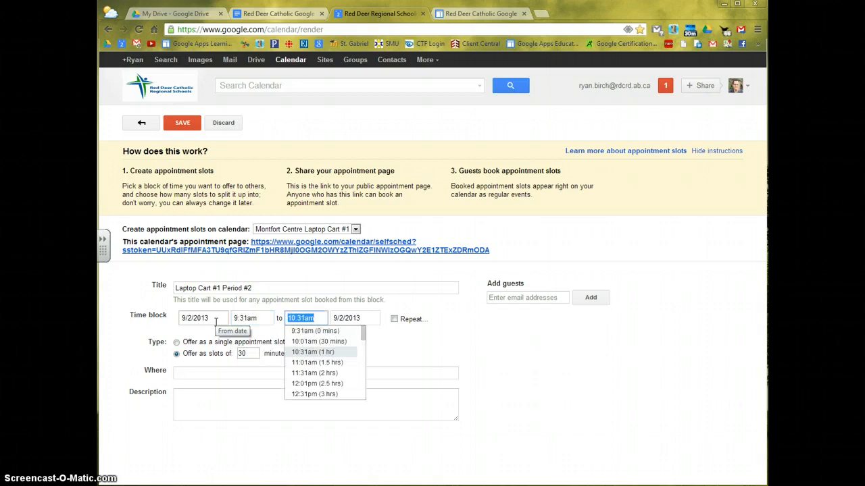
type("10:06 AM")
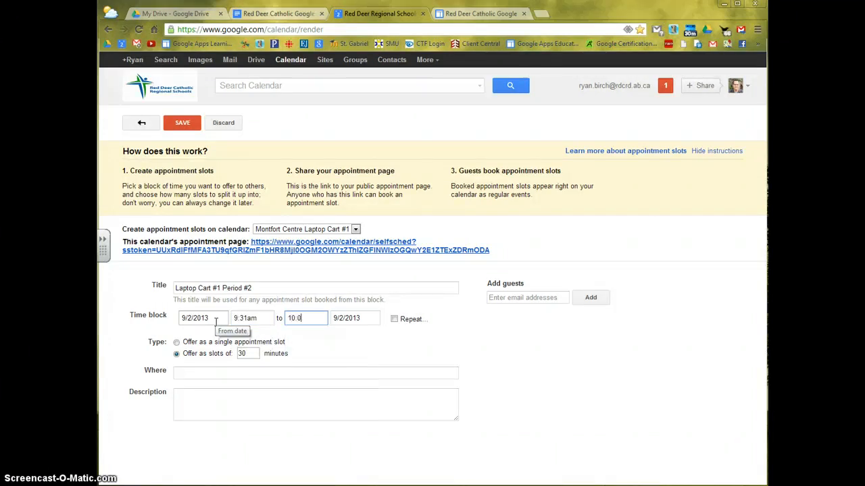
- Make the Period #2 block repeat every week on Monday, ending on 6/27/2014
left_click(395, 320)
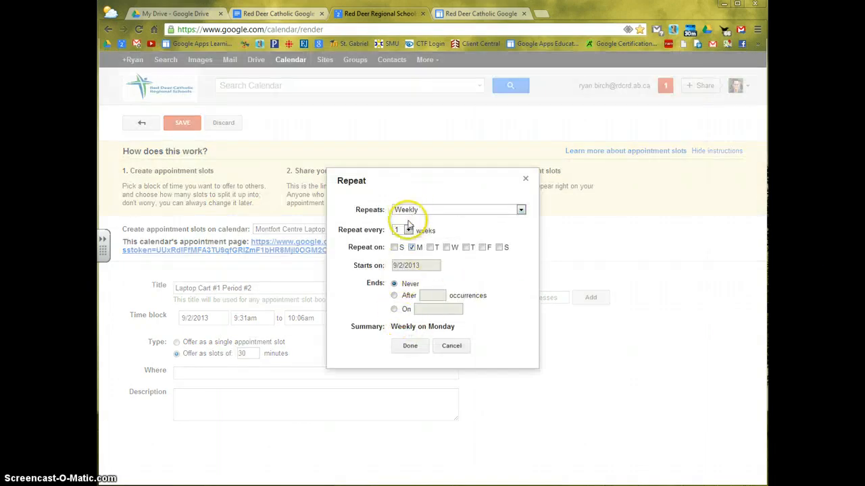
left_click(394, 309)
left_click(432, 309)
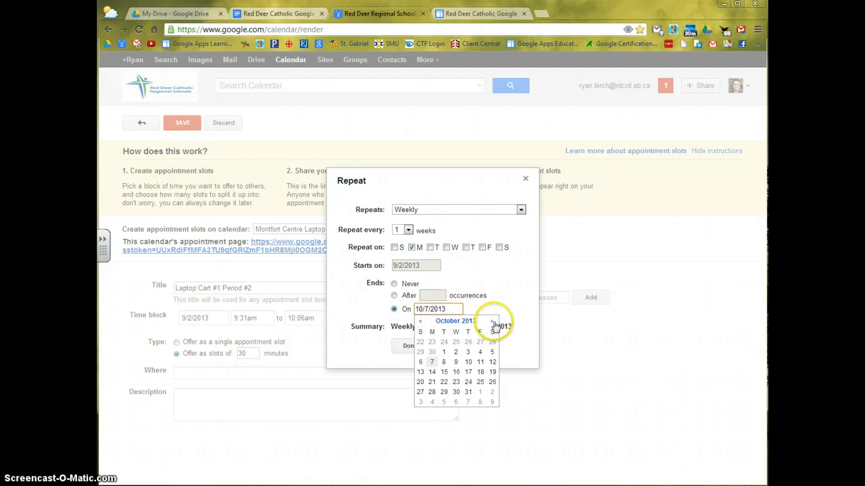
left_click(493, 322)
left_click(493, 321)
left_click(492, 321)
left_click(492, 321)
left_click(492, 322)
left_click(491, 321)
left_click(492, 321)
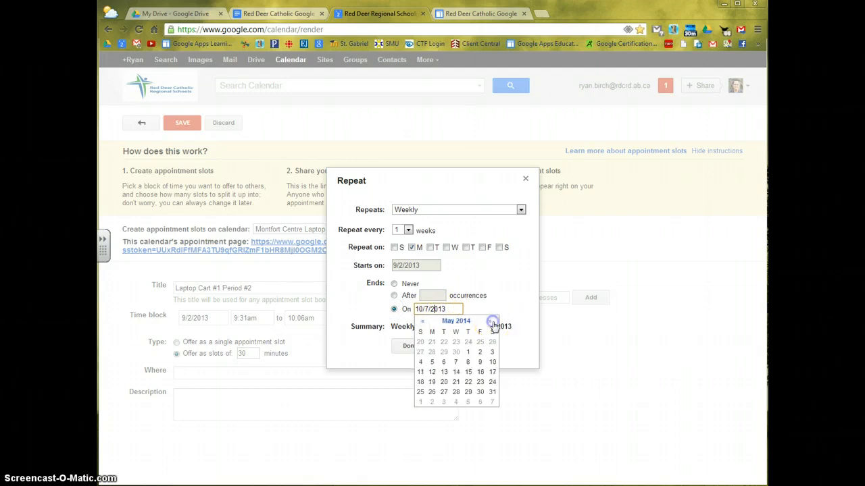
left_click(491, 322)
left_click(481, 382)
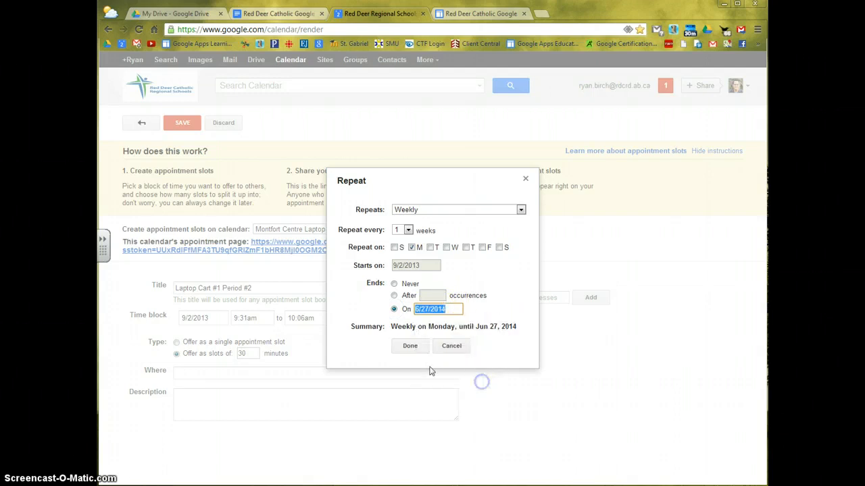
left_click(408, 346)
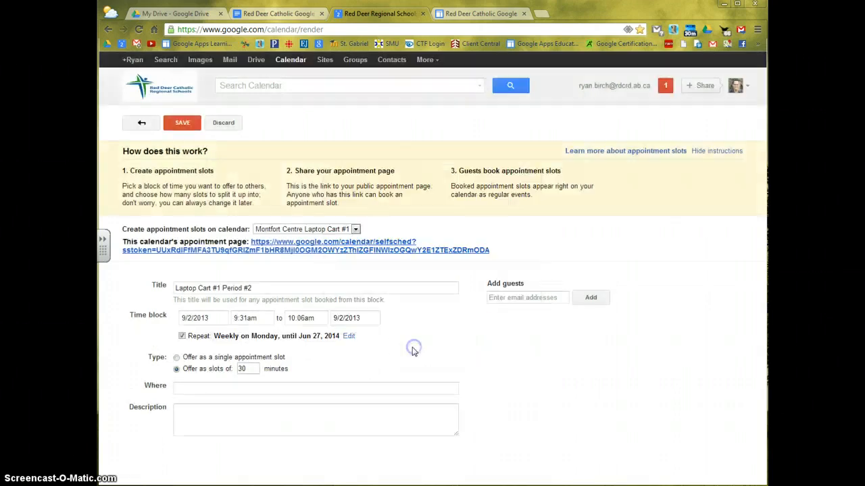
- Offer the Period #2 block as a single appointment slot and save it
left_click(176, 359)
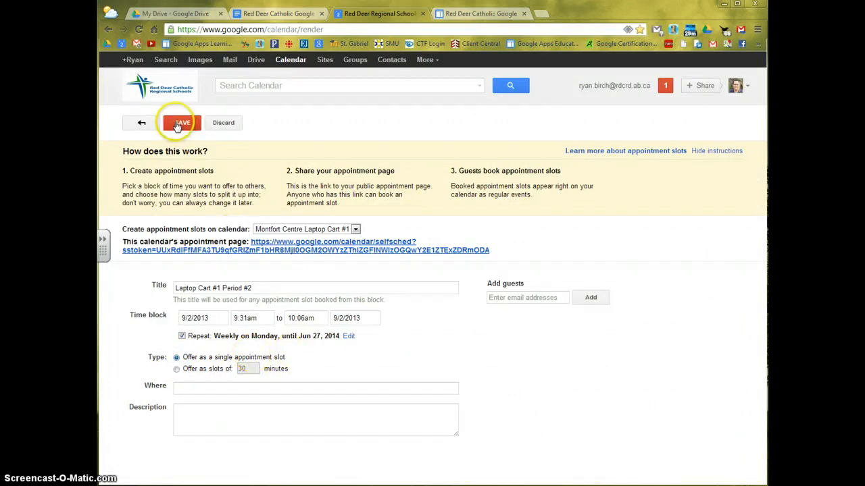
left_click(178, 123)
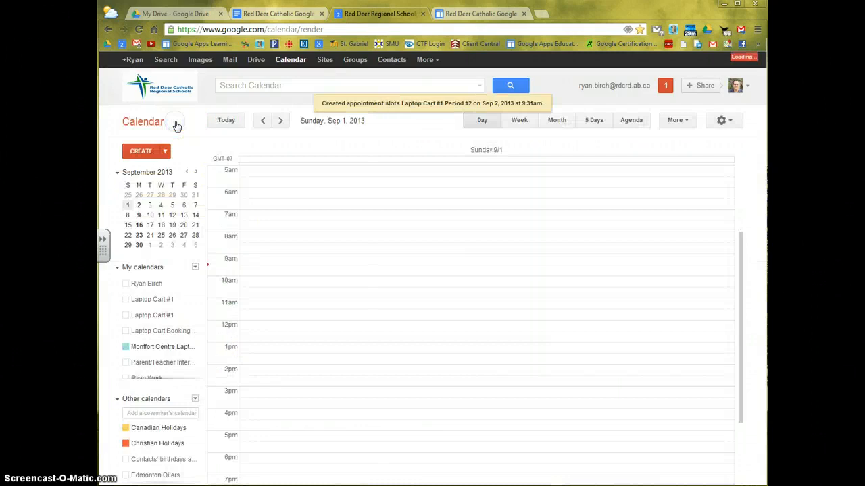
- Show September 2013 in month view and review the full list of laptop cart slots on Monday, September 2
left_click(558, 122)
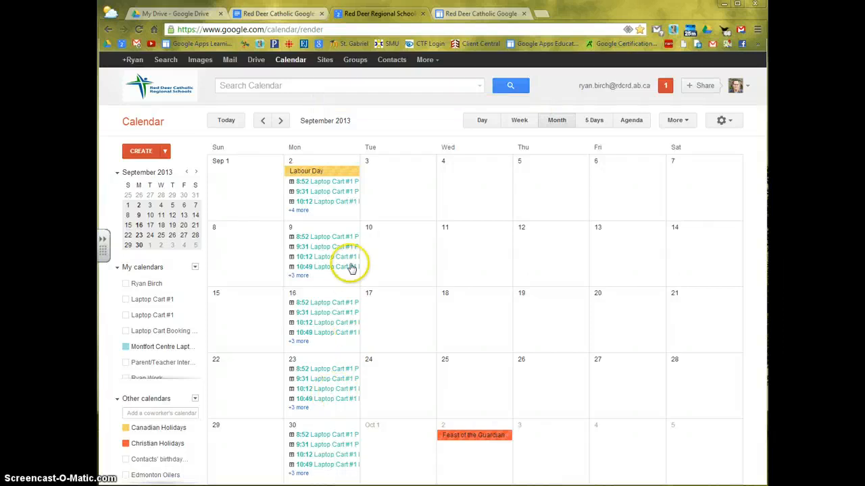
left_click(299, 211)
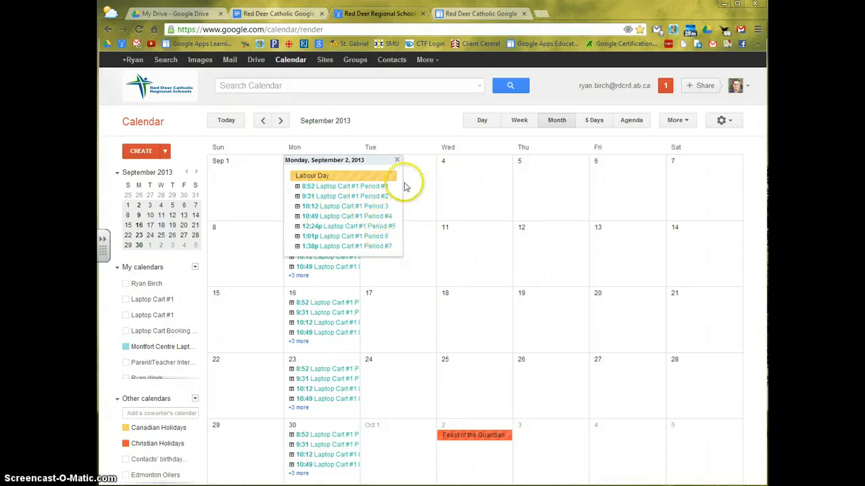
left_click(396, 160)
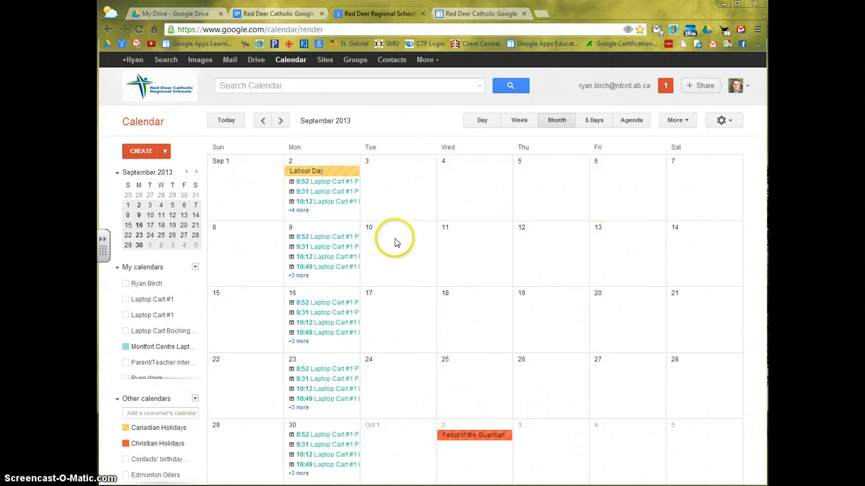
- Start another appointment slots block from the day view on the Montfort Centre Laptop Cart #1 calendar
left_click(487, 124)
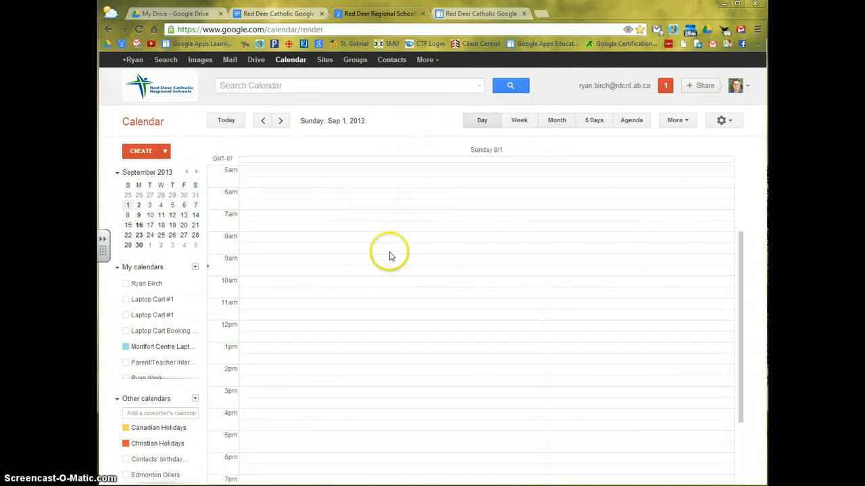
left_click(361, 270)
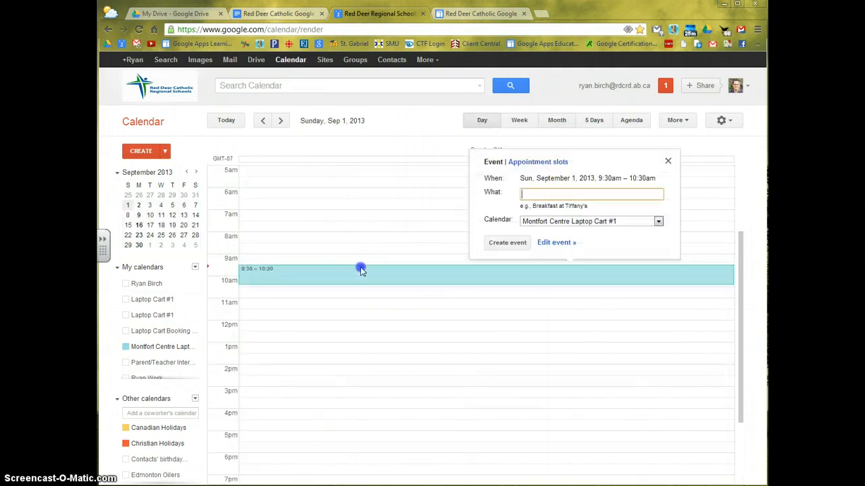
left_click(533, 165)
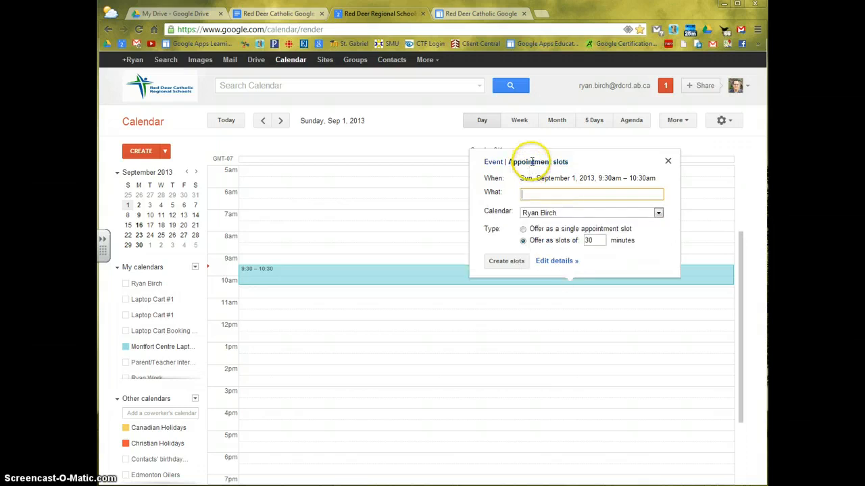
left_click(553, 261)
left_click(354, 229)
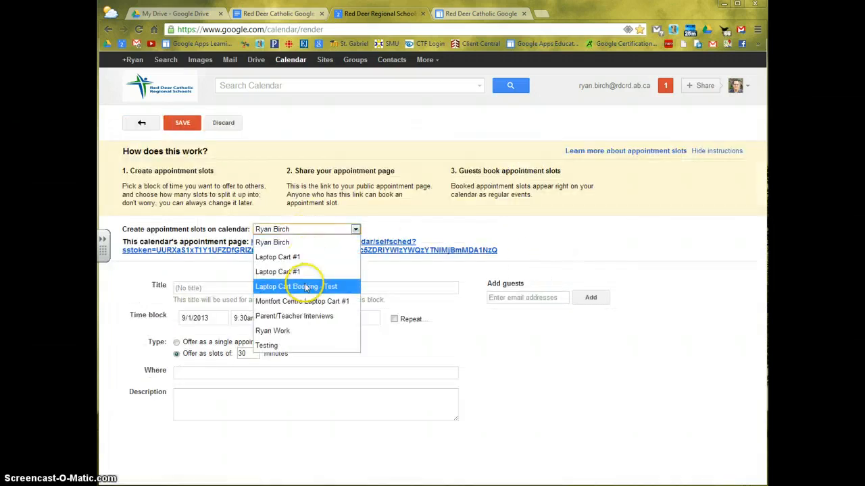
left_click(307, 301)
- Title the new appointment block "Laptop Cart #1 Period #1" and set its date to 9/3/2013
left_click(214, 287)
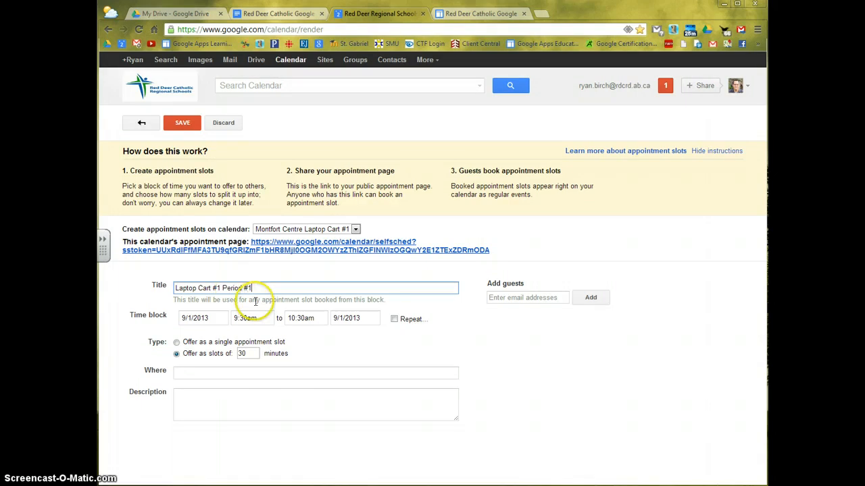
left_click(191, 317)
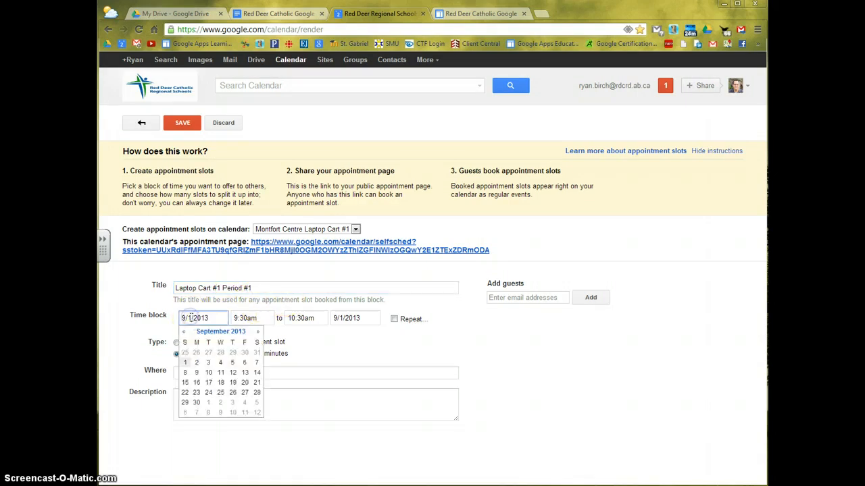
left_click(209, 363)
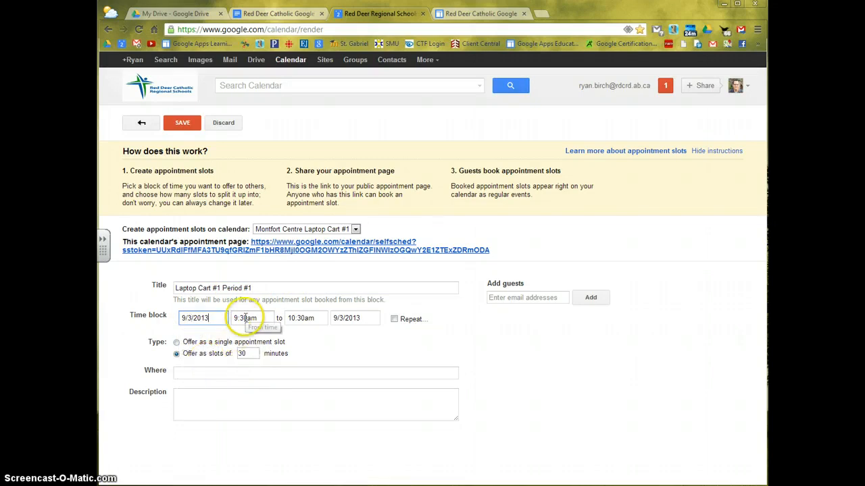
- Set the Tuesday Period #1 block's time from 8:52 AM to 9:39 AM
left_click(244, 318)
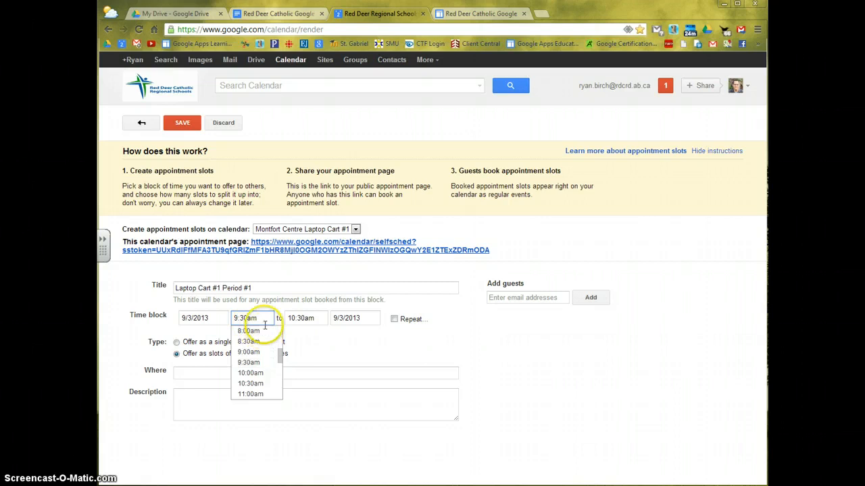
left_click_drag(260, 318, 218, 321)
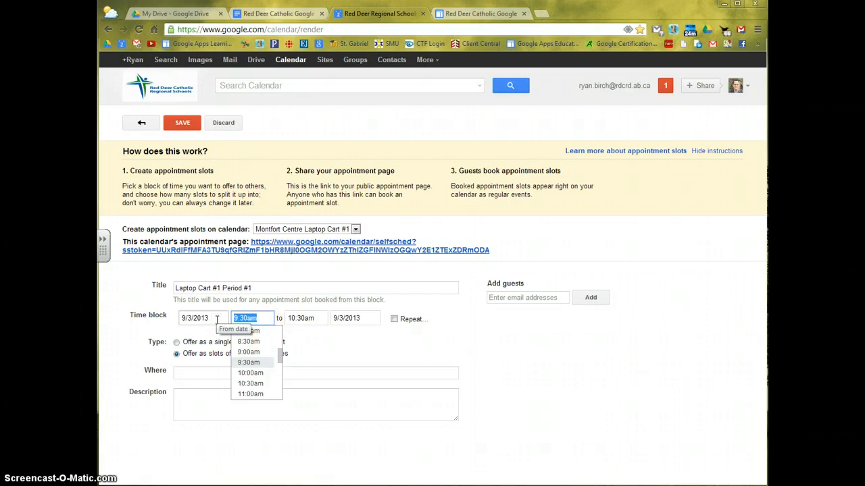
type("8")
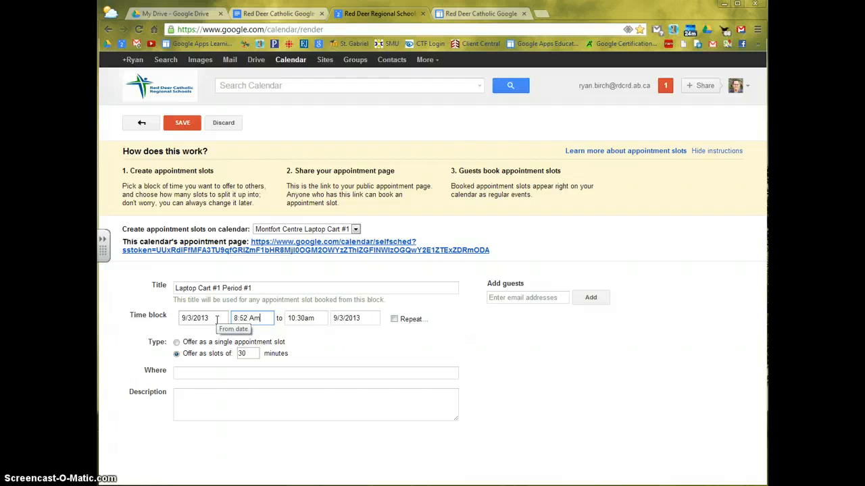
type(":52 Am")
key("Tab")
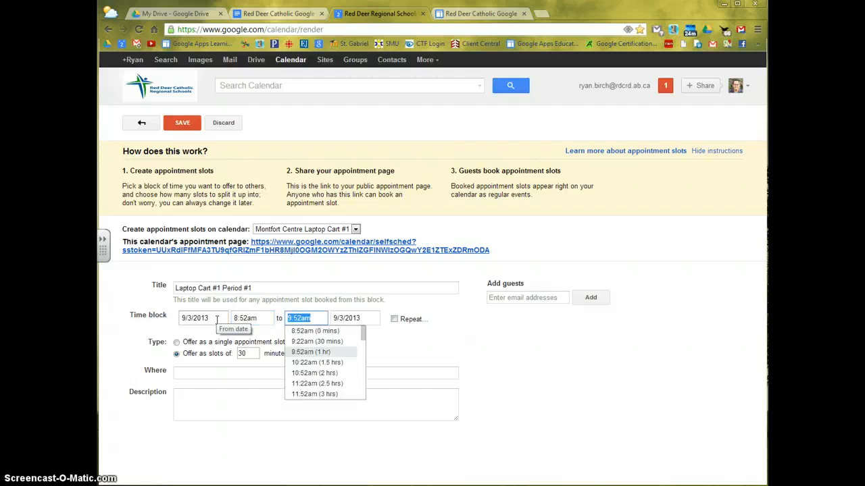
type("9:39 AM")
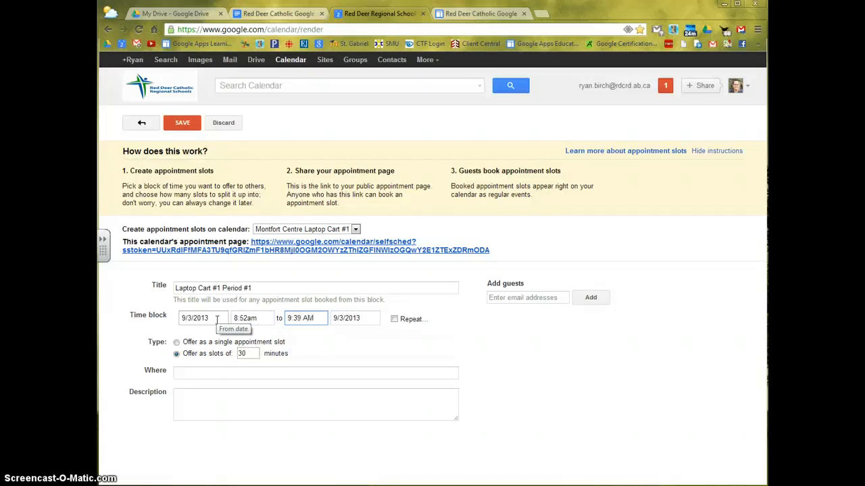
- Repeat the Tuesday Period #1 block weekly on Tuesday, Wednesday, Thursday and Friday
key("Tab")
left_click(393, 319)
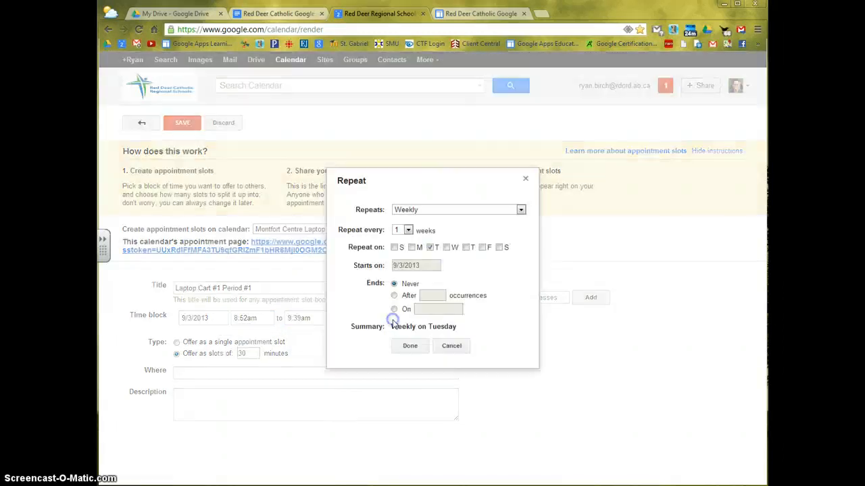
left_click(447, 248)
left_click(467, 248)
left_click(482, 248)
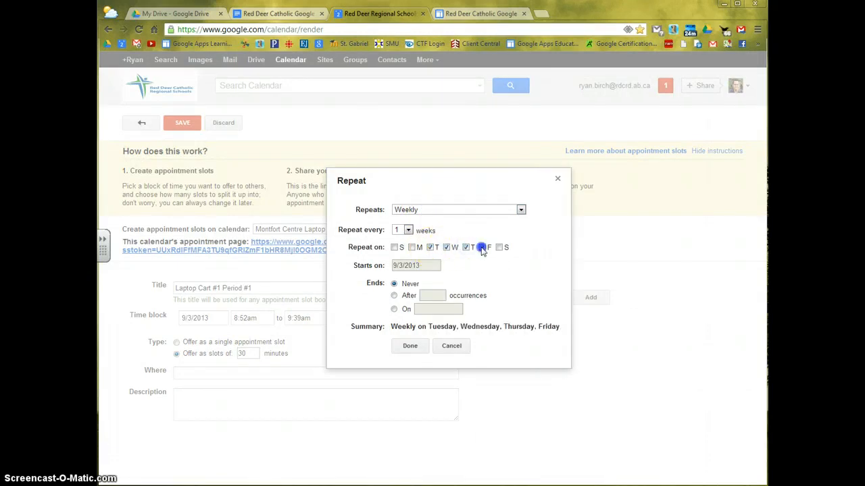
- End the Period #1 block's repetition on 6/27/2014 and apply the repeat settings
left_click(394, 309)
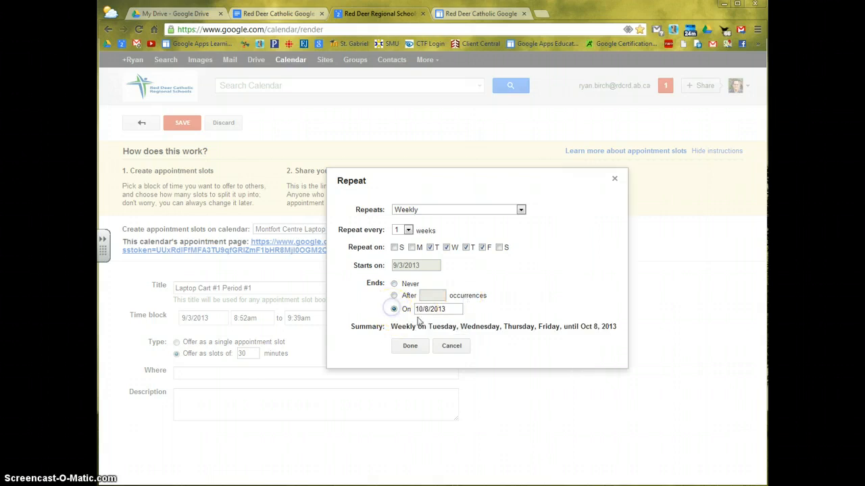
left_click(422, 309)
left_click(491, 322)
left_click(491, 321)
left_click(491, 321)
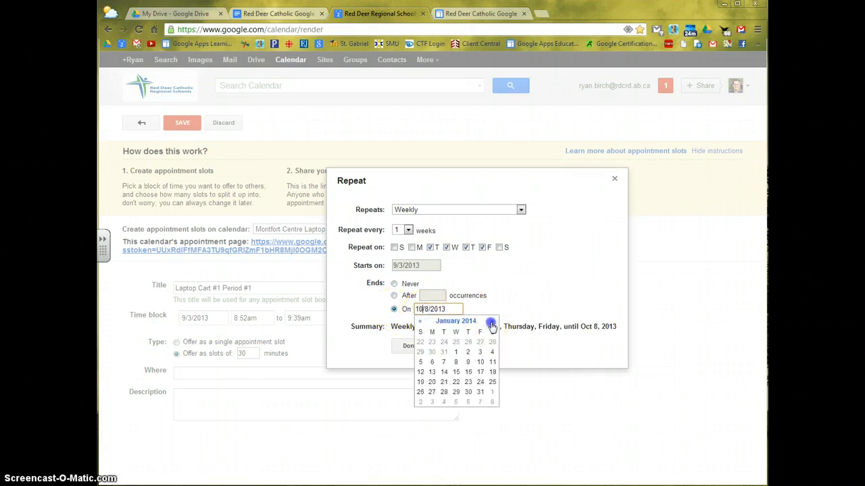
triple_click(492, 323)
left_click(490, 322)
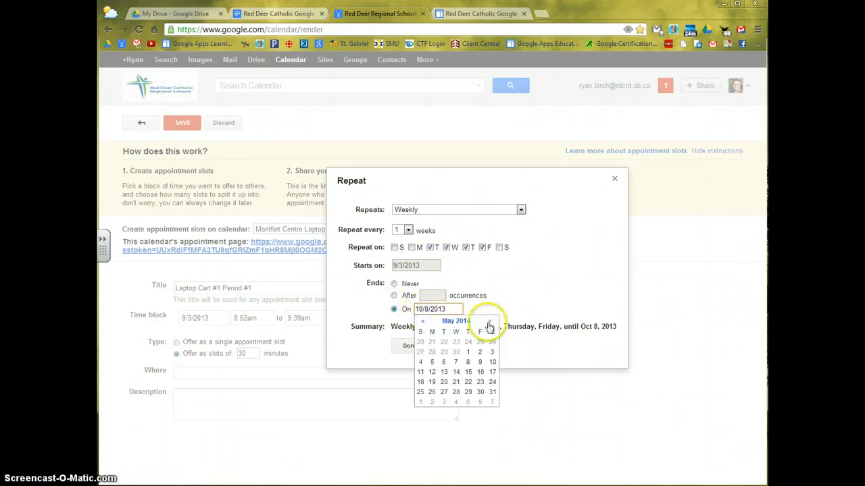
left_click(491, 322)
left_click(480, 381)
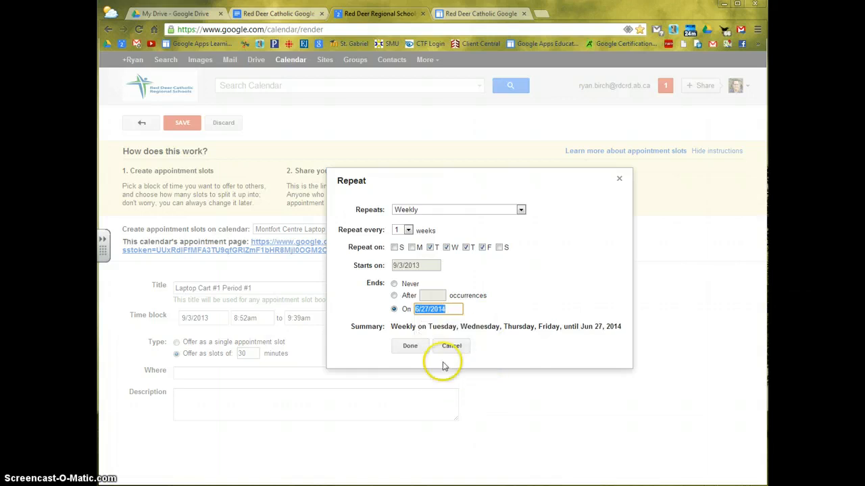
left_click(408, 346)
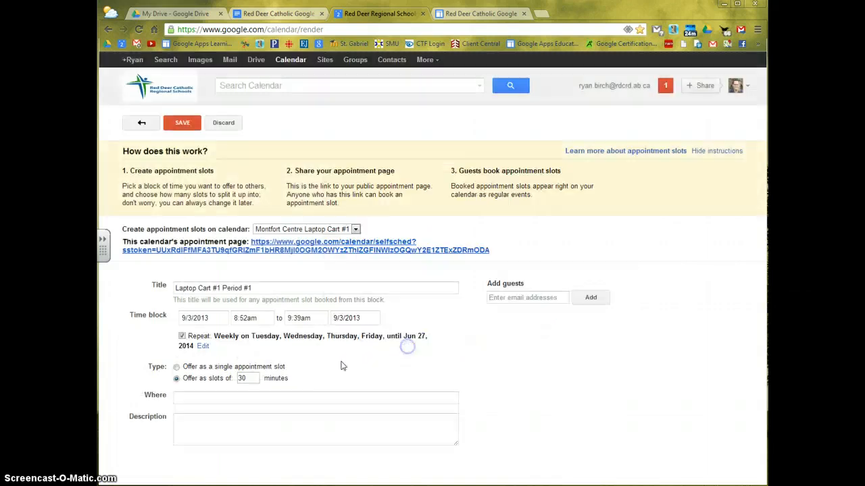
- Offer the Period #1 block as a single appointment slot, save it and show the calendar in month view
left_click(176, 367)
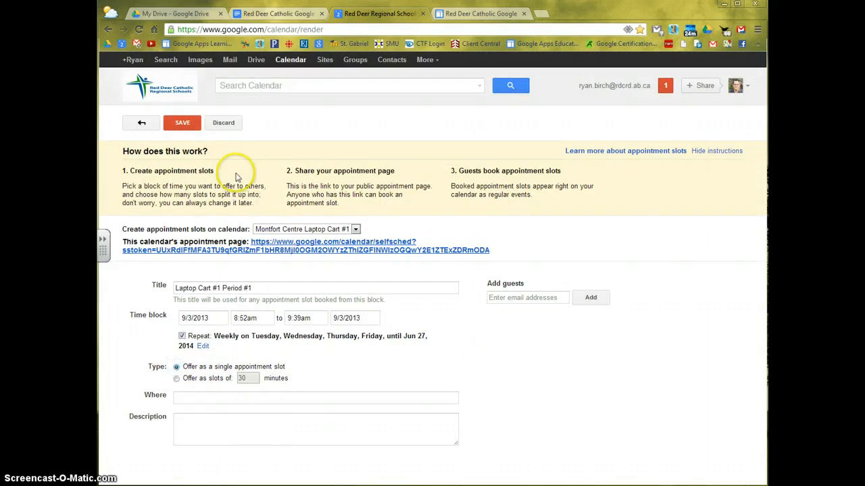
left_click(183, 124)
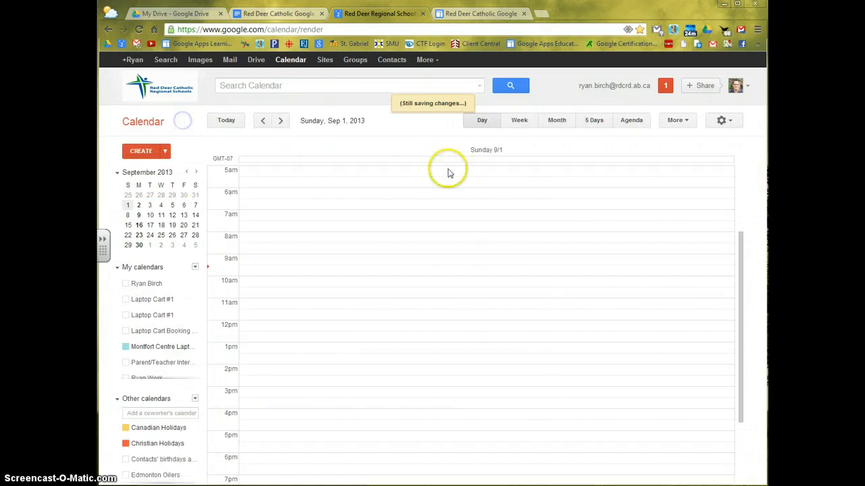
left_click(556, 121)
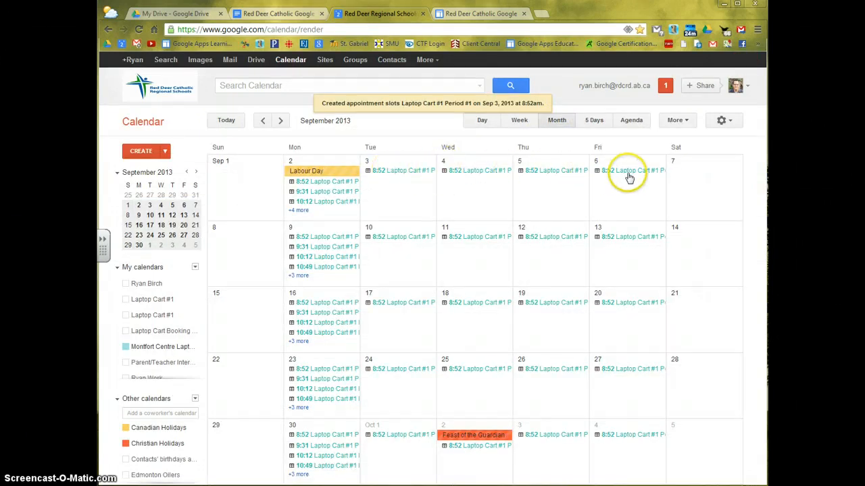
- Start a new appointment slots block from the day view and assign it to the Montfort Centre Laptop Cart #1 calendar
left_click(481, 120)
left_click(346, 298)
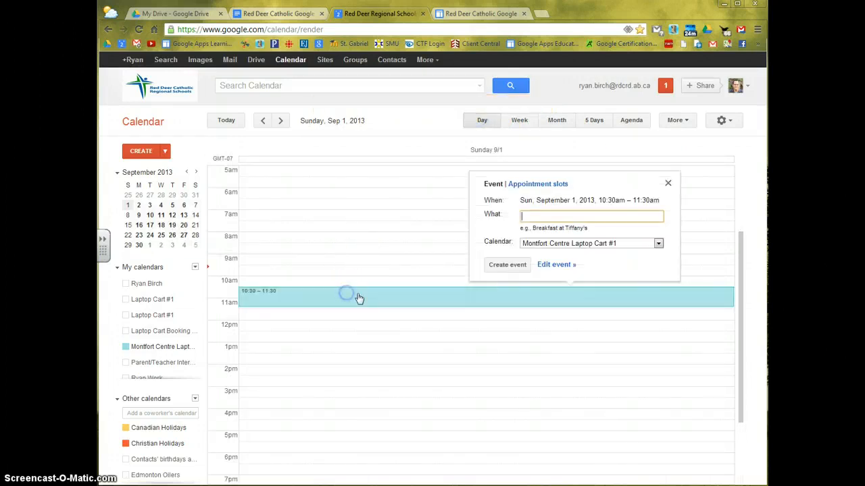
left_click(532, 185)
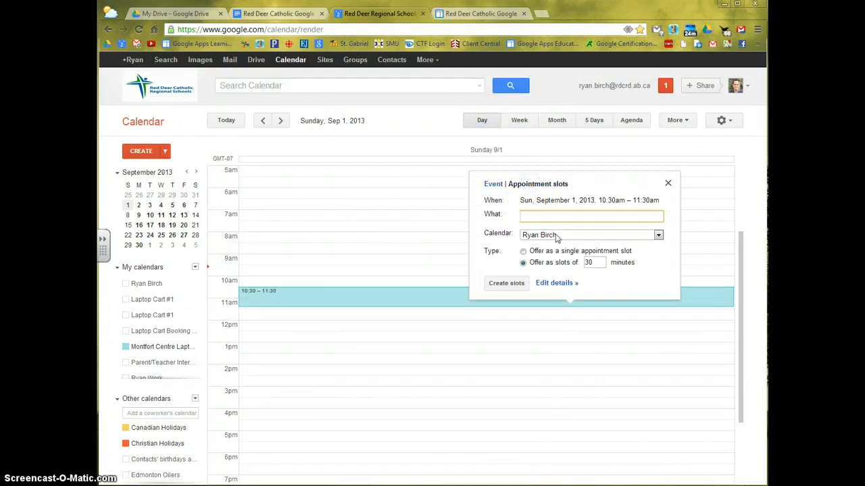
left_click(556, 283)
left_click(301, 230)
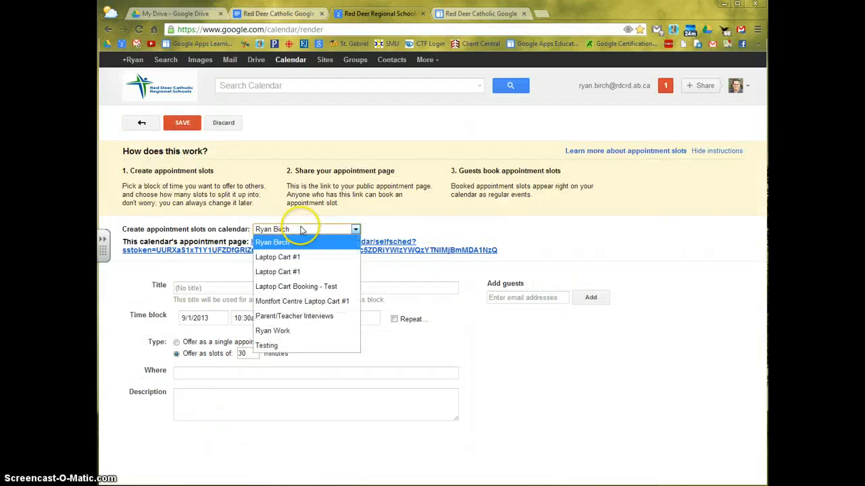
left_click(299, 301)
- Title the new block "Laptop Cart #1 Period #2" and set its date to 9/3/2013
left_click(204, 288)
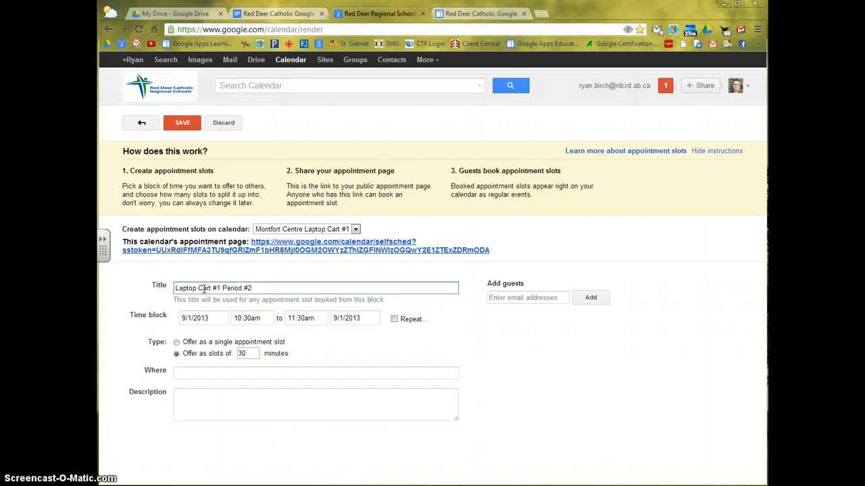
left_click(195, 318)
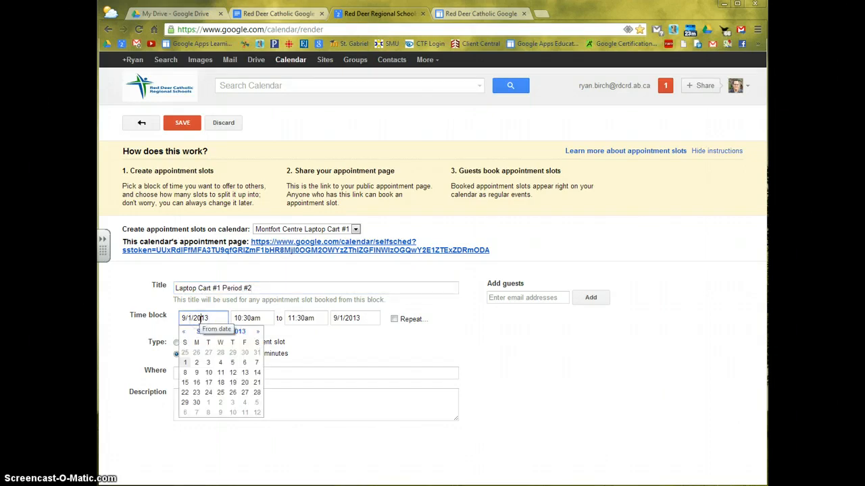
left_click(209, 366)
- Set the Tuesday Period #2 block's time from 9:41 AM to 10:26 AM
left_click(249, 318)
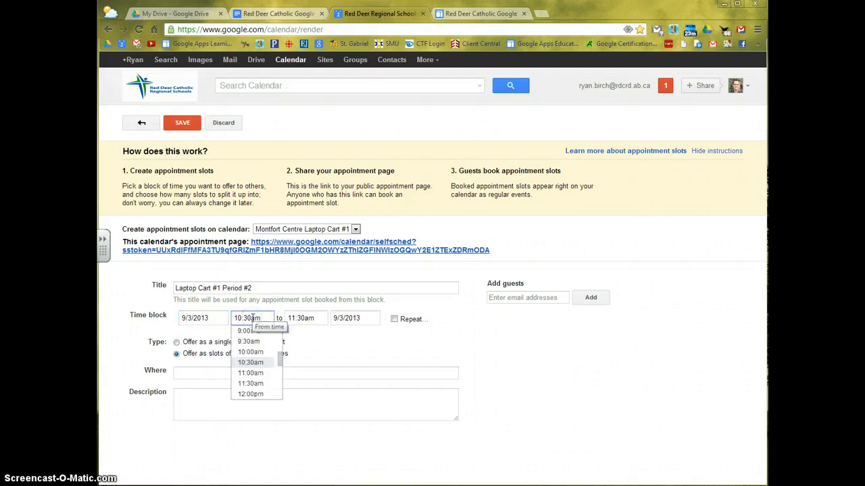
left_click_drag(265, 318, 214, 320)
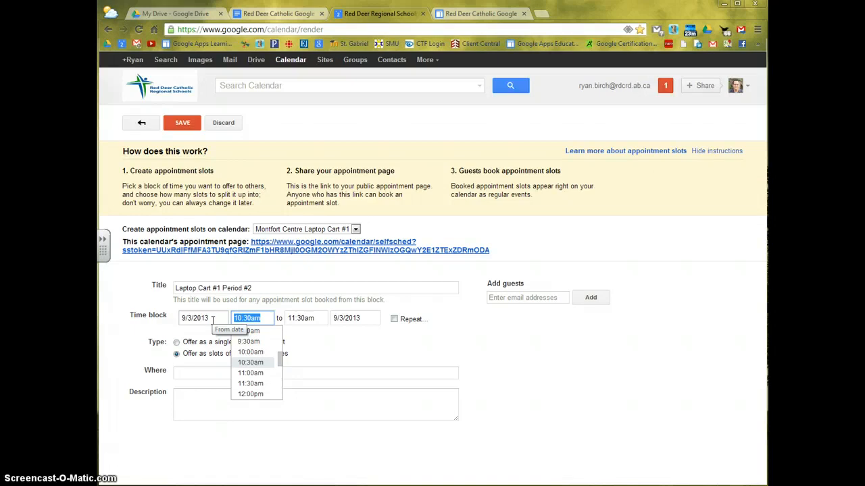
type("9:41 AM")
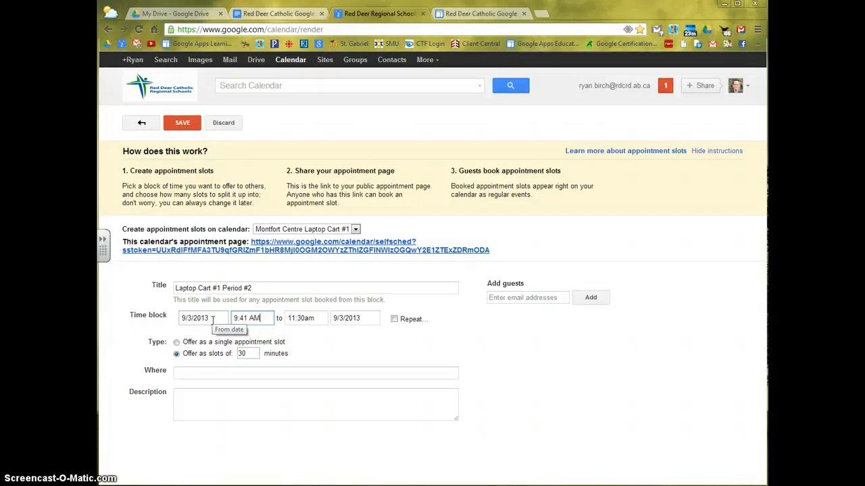
key("Tab")
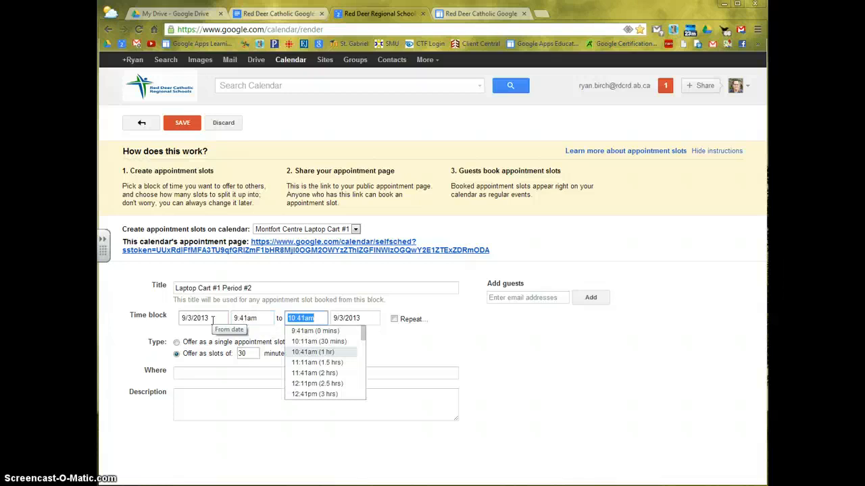
type("10:26 AM")
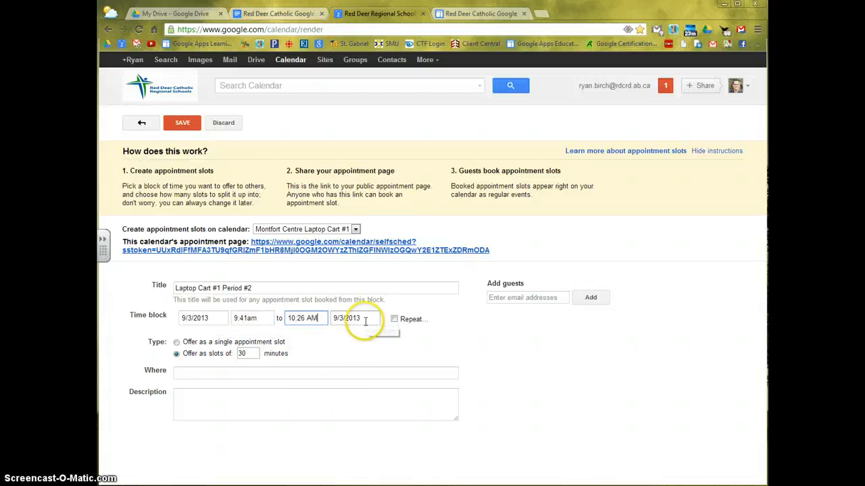
left_click(365, 319)
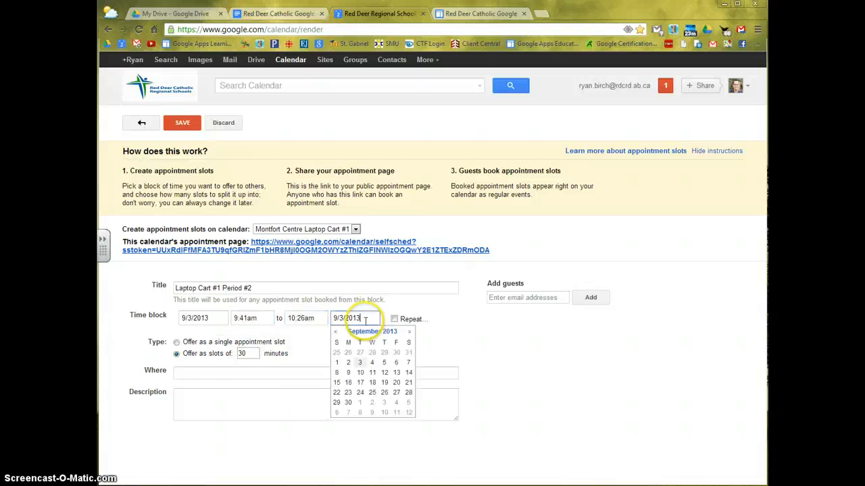
- Repeat the Period #2 block weekly on Tuesday, Wednesday, Thursday and Friday
left_click(395, 319)
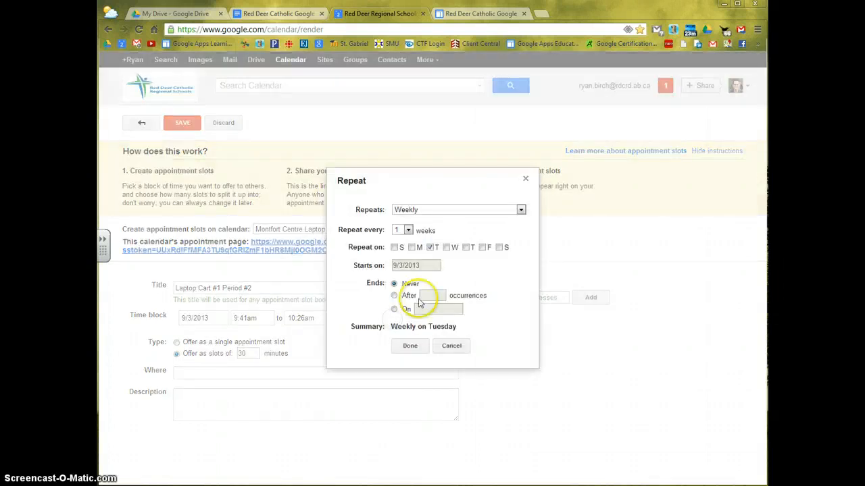
left_click(446, 247)
left_click(465, 247)
left_click(482, 247)
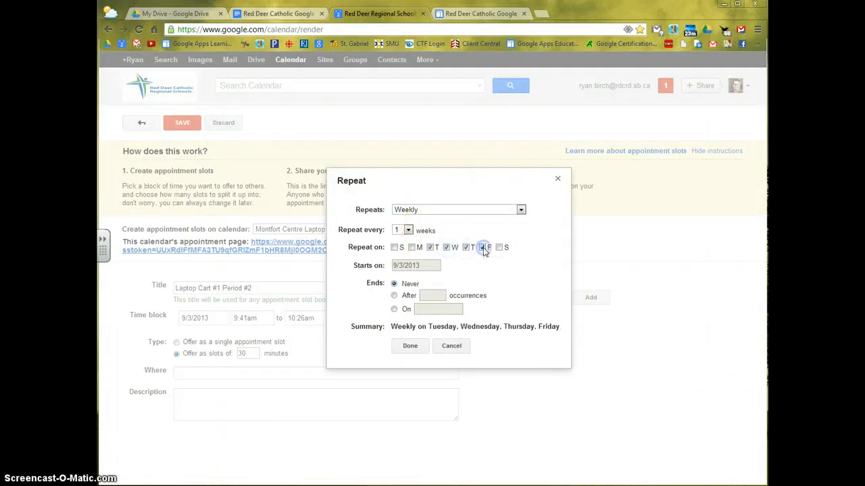
- End the Period #2 block's repetition on 6/27/2014 and apply the repeat settings
left_click(404, 311)
left_click(430, 309)
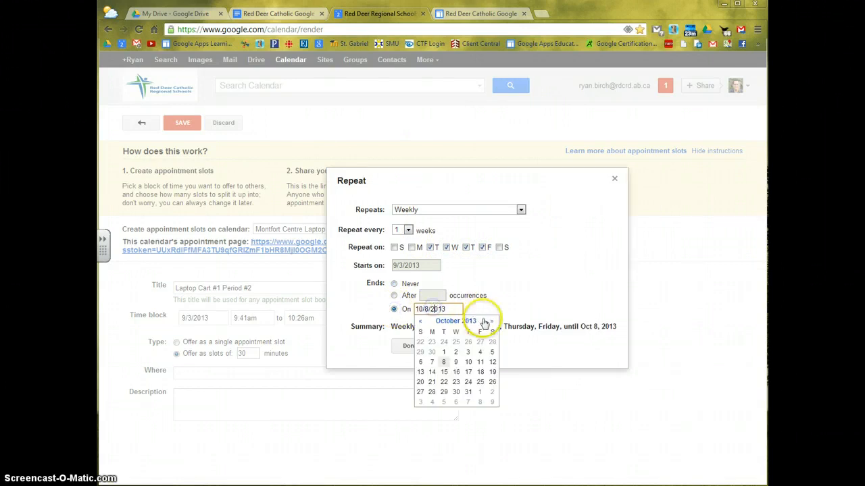
left_click(491, 323)
left_click(491, 322)
left_click(491, 322)
left_click(491, 322)
left_click(492, 322)
left_click(491, 322)
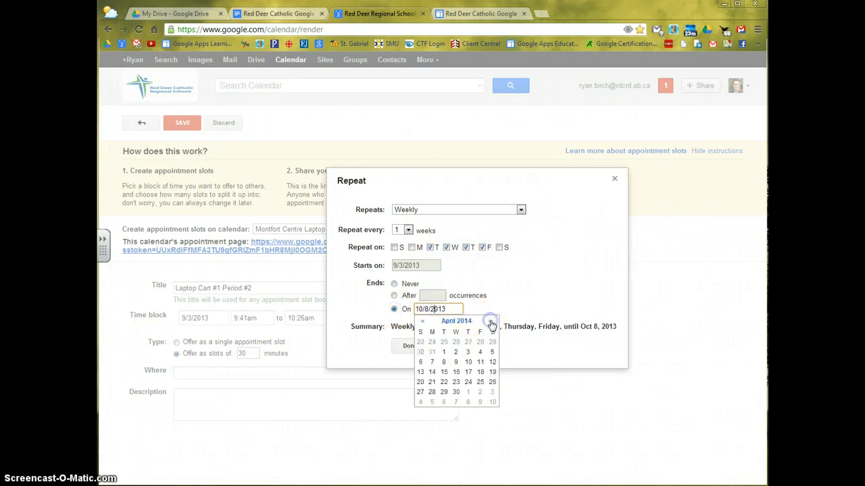
left_click(491, 322)
left_click(491, 322)
left_click(480, 372)
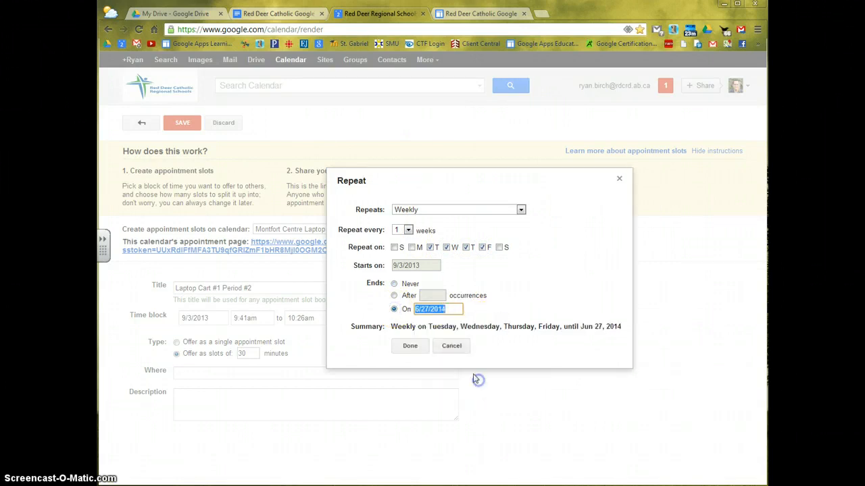
left_click(409, 349)
- Offer the Period #2 block as a single appointment slot, save it and show the calendar in month view
left_click(176, 367)
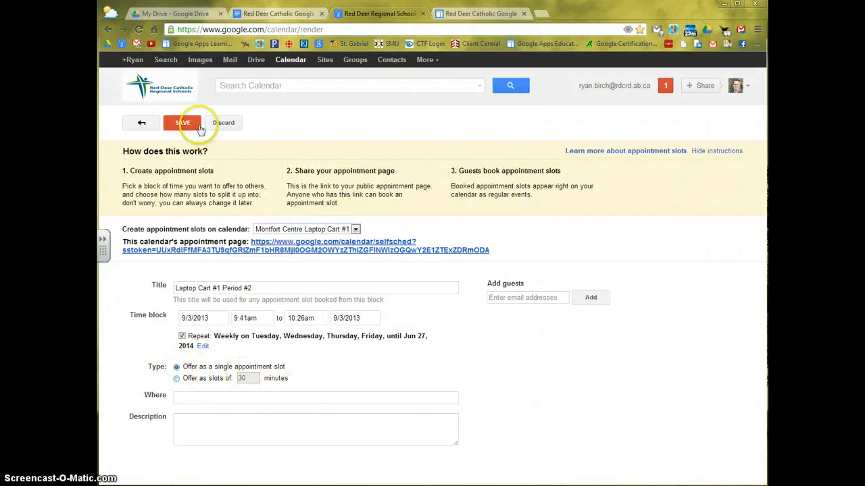
left_click(186, 125)
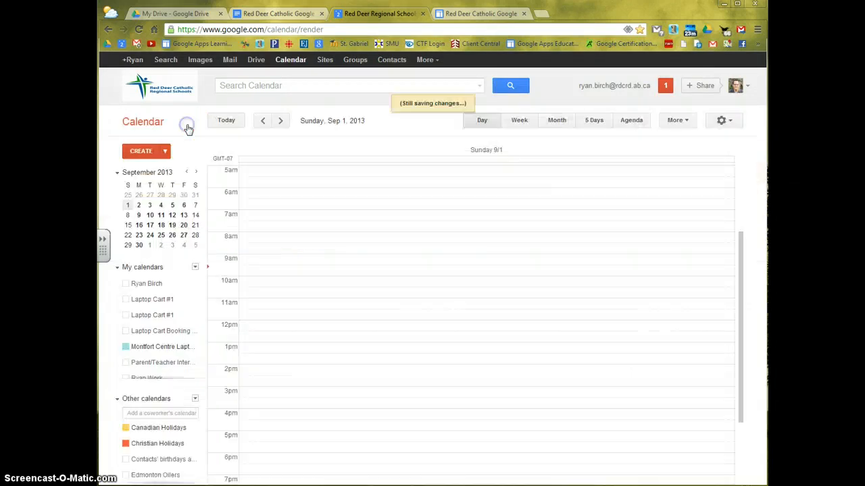
left_click(555, 120)
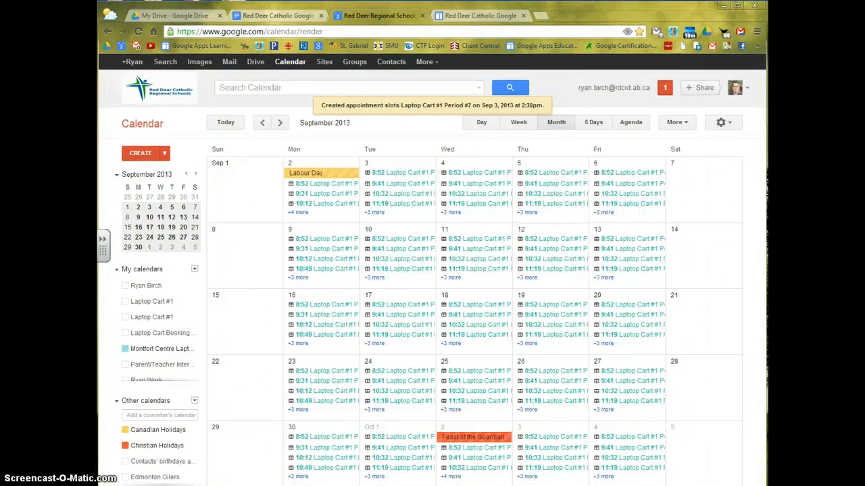
- Review the full lists of laptop cart slots on Monday, September 16 and Tuesday, September 17
left_click(299, 344)
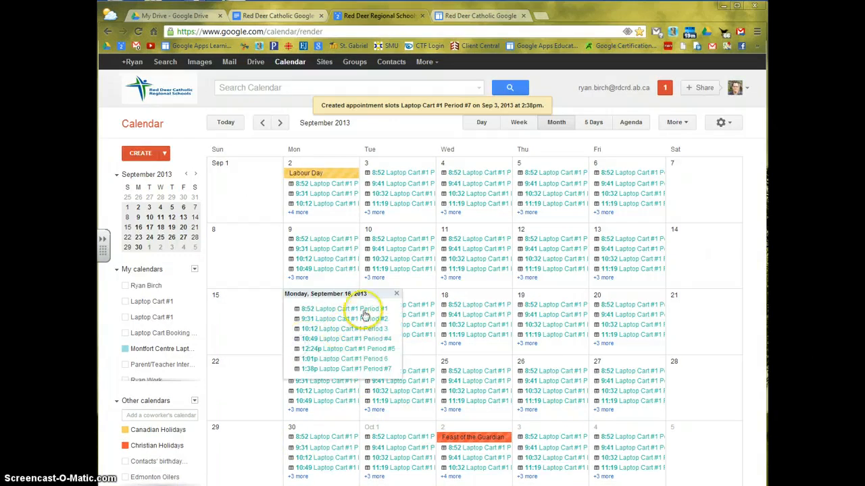
left_click(374, 344)
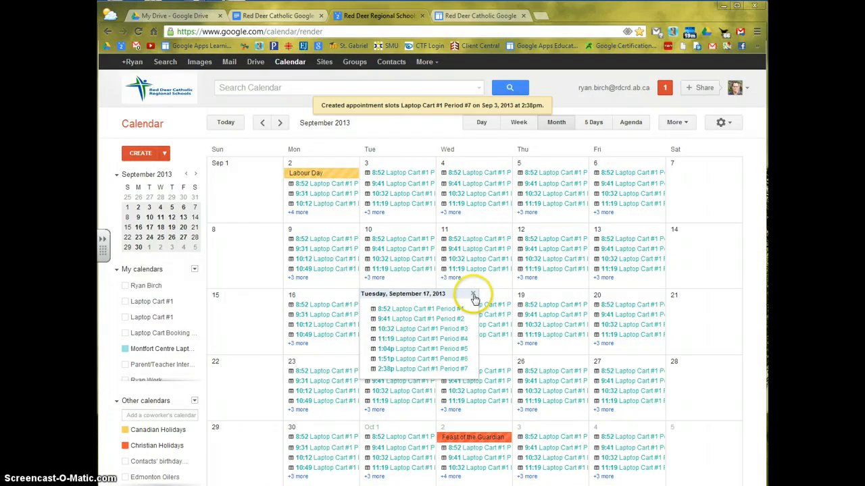
left_click(474, 296)
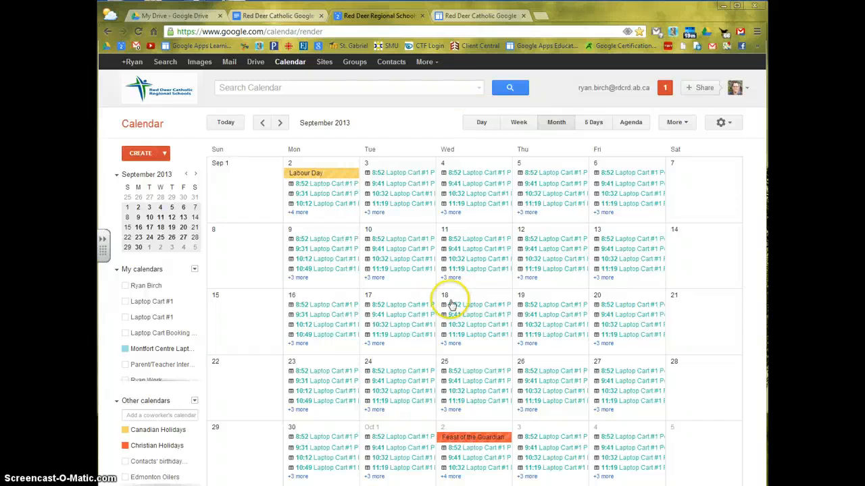
- Open the details of the September 17 Period #1 slot and follow the link to the calendar's public appointment page
left_click(404, 306)
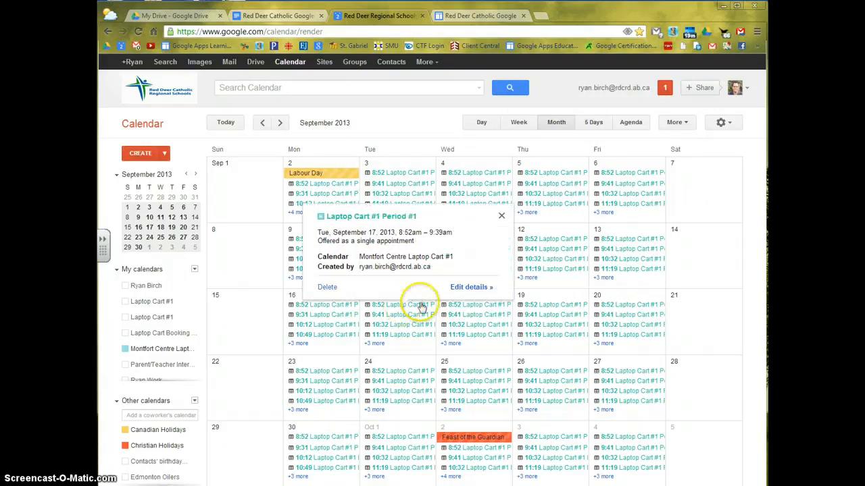
left_click(466, 288)
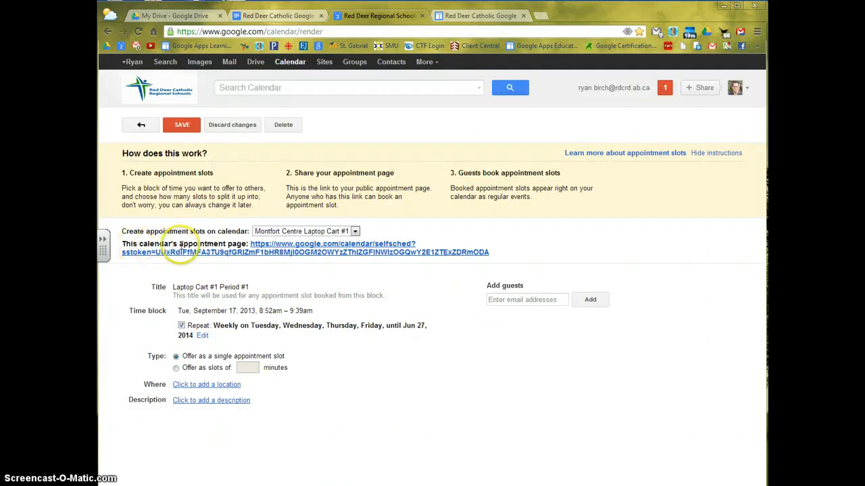
left_click(273, 249)
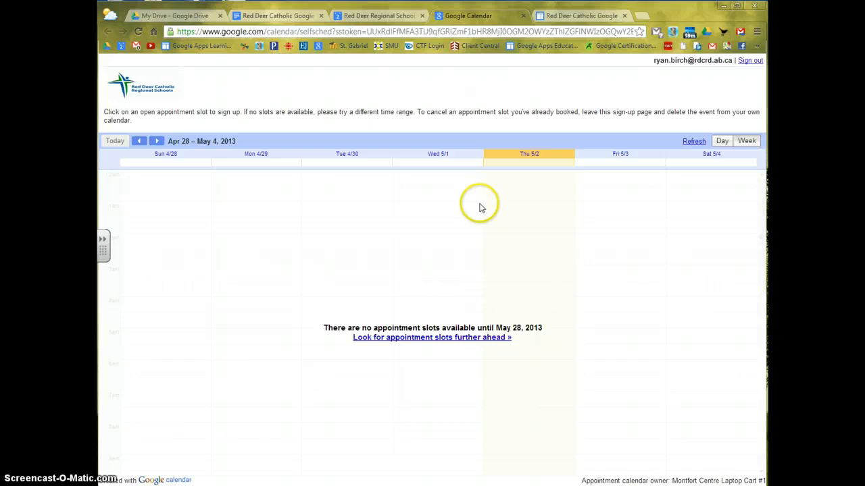
- Advance the public appointment page to the week of September 1–7, 2013
left_click(156, 141)
triple_click(156, 141)
triple_click(156, 141)
double_click(156, 141)
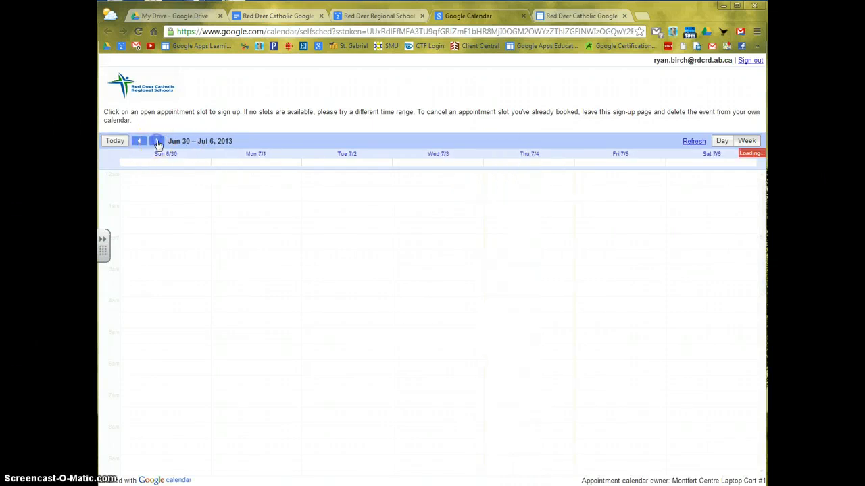
triple_click(156, 142)
double_click(156, 141)
left_click(157, 141)
left_click(156, 142)
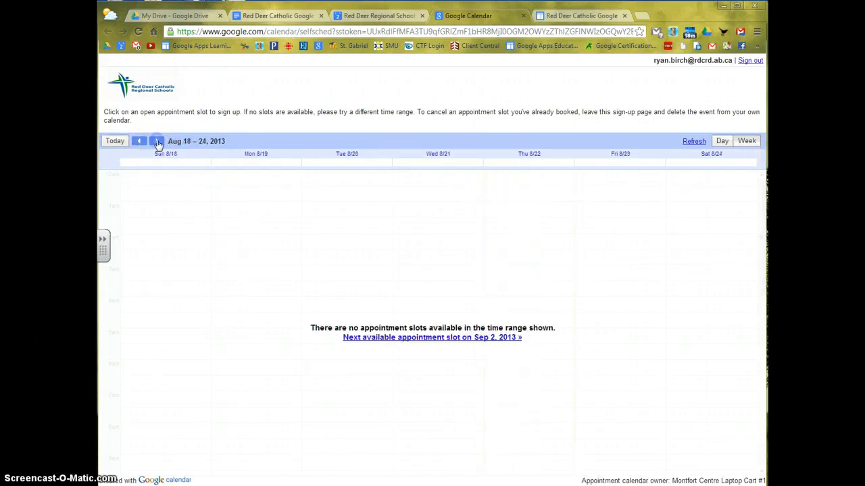
left_click(156, 141)
left_click(156, 141)
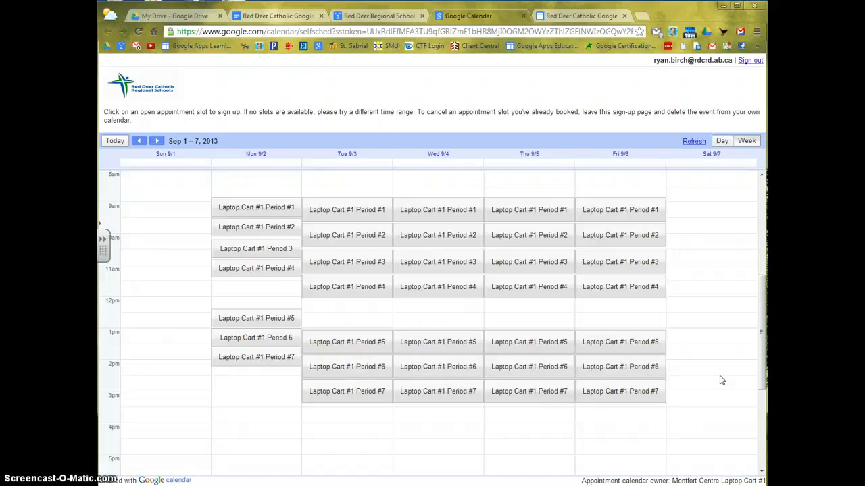
- Book the Wednesday, September 4 Period #2 laptop cart slot with Room 1055 and the teacher's surname as location, and stay on the appointment page
left_click(452, 237)
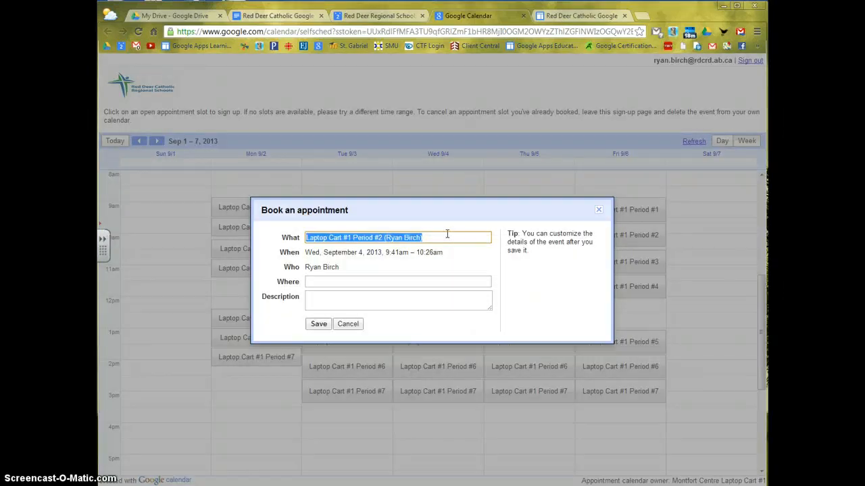
left_click(337, 281)
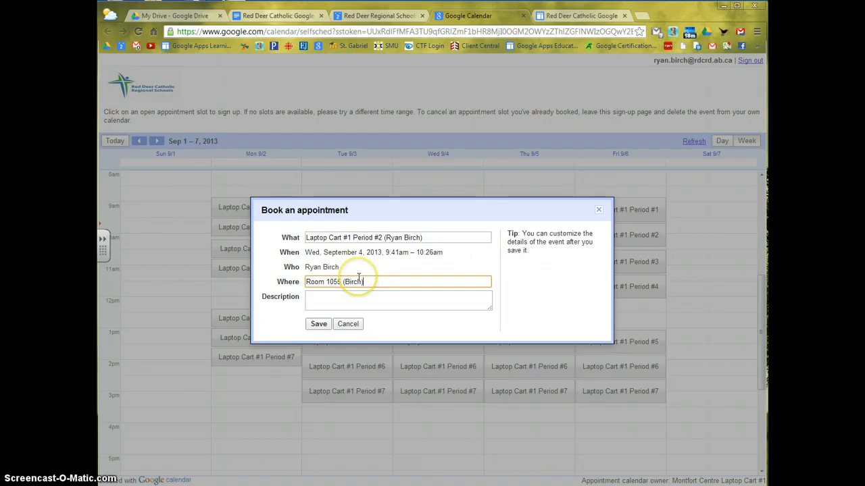
left_click(318, 325)
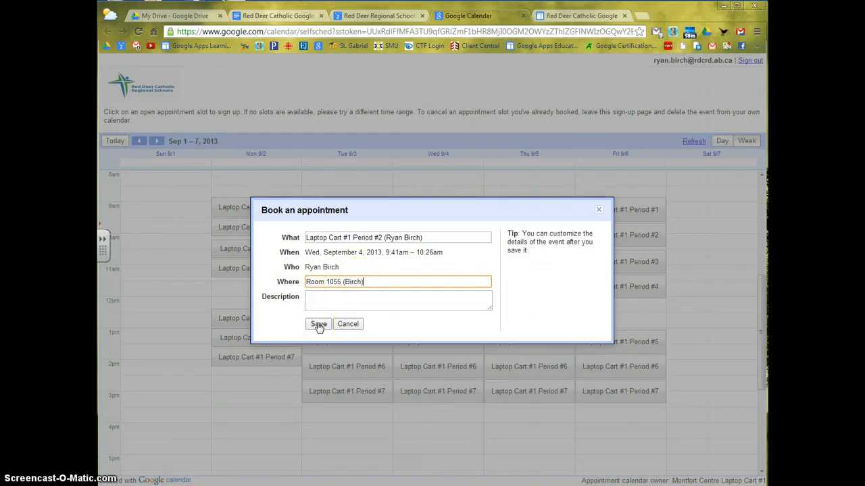
left_click(319, 325)
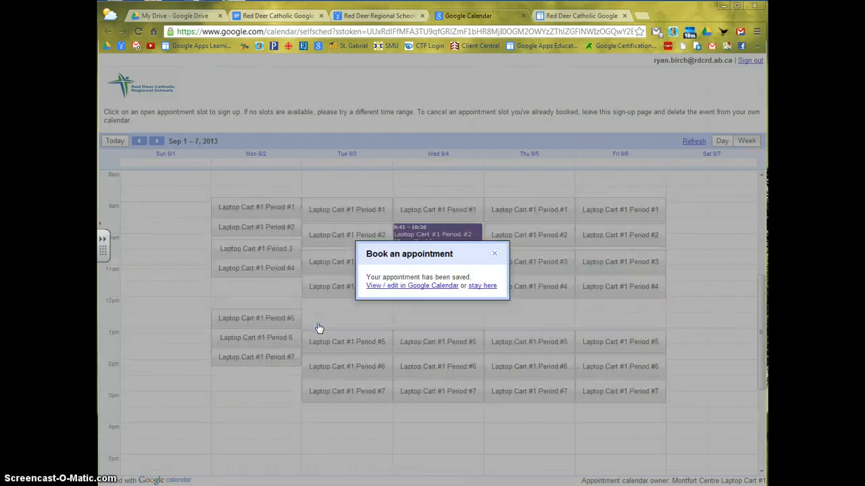
left_click(495, 255)
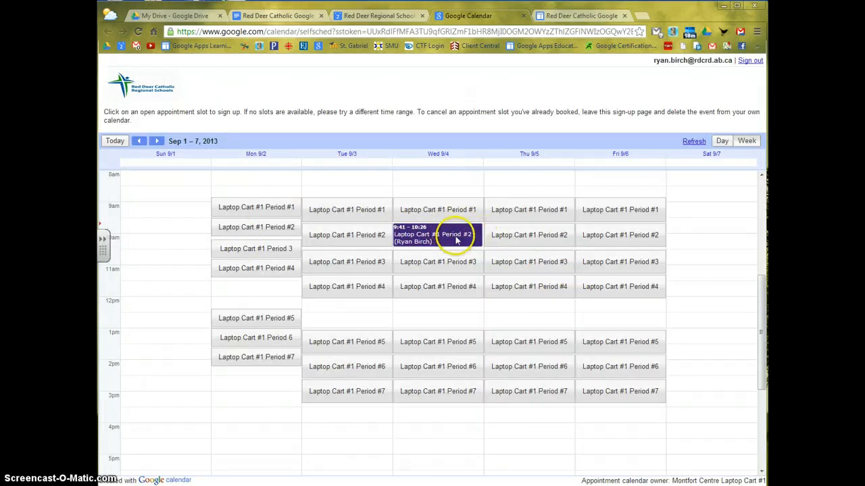
- Back in the main calendar's month view, show the personal calendar and hide the Montfort Centre Laptop Cart #1 calendar
left_click(365, 15)
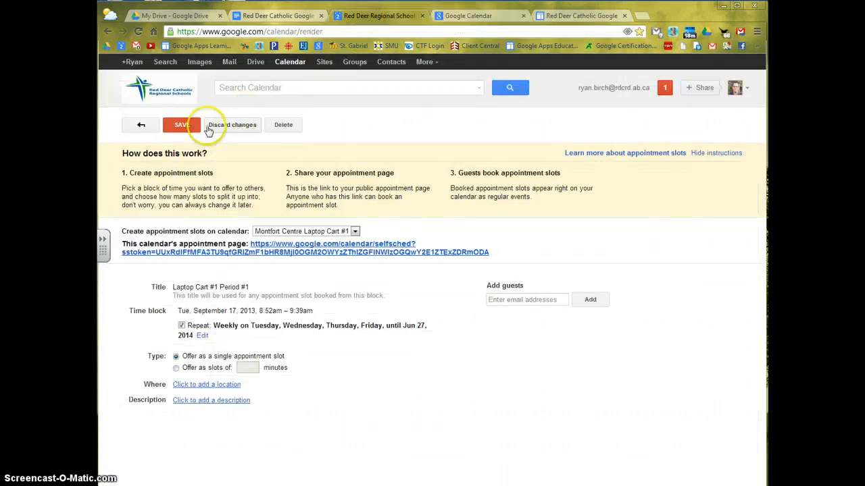
left_click(141, 124)
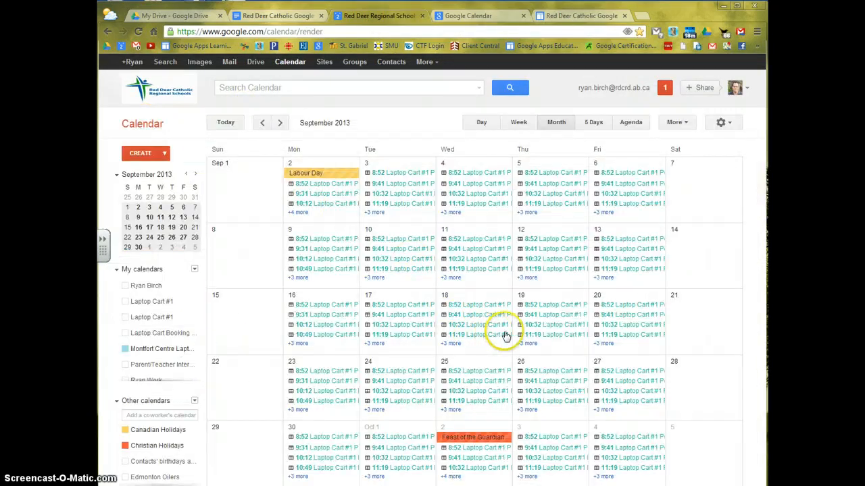
left_click(125, 289)
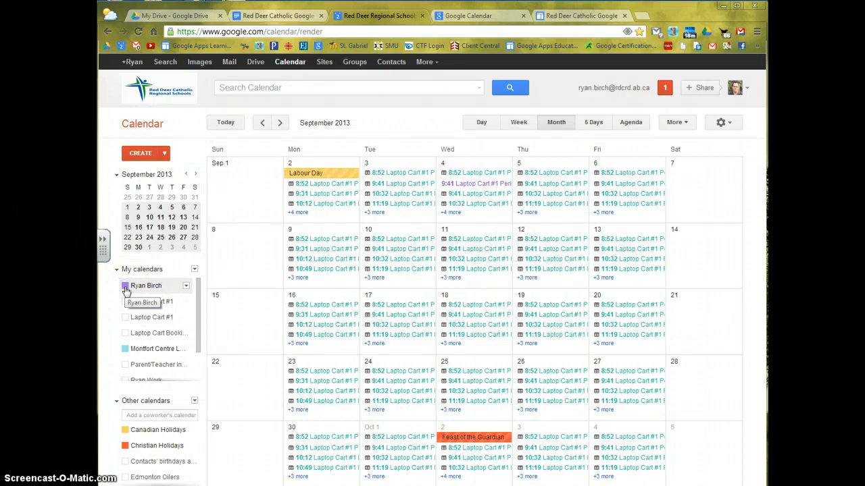
left_click(127, 339)
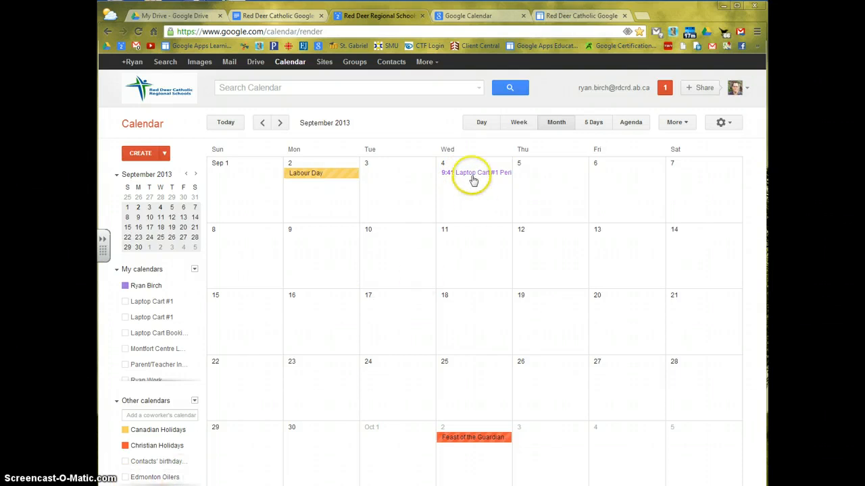
- Cancel the September 4 Laptop Cart #1 Period #2 appointment without notifying guests
left_click(473, 174)
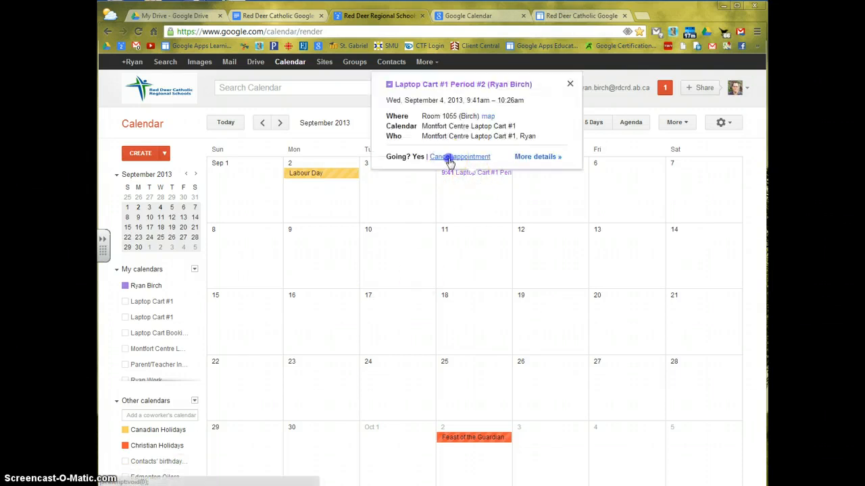
left_click(449, 156)
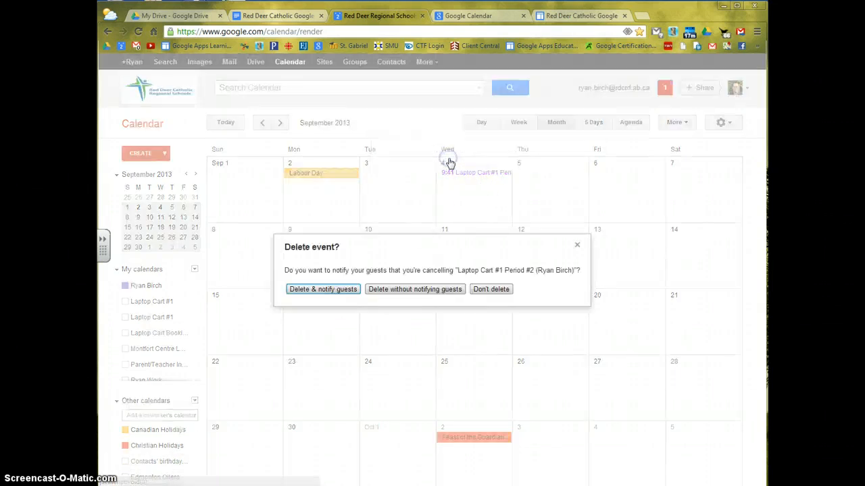
left_click(422, 292)
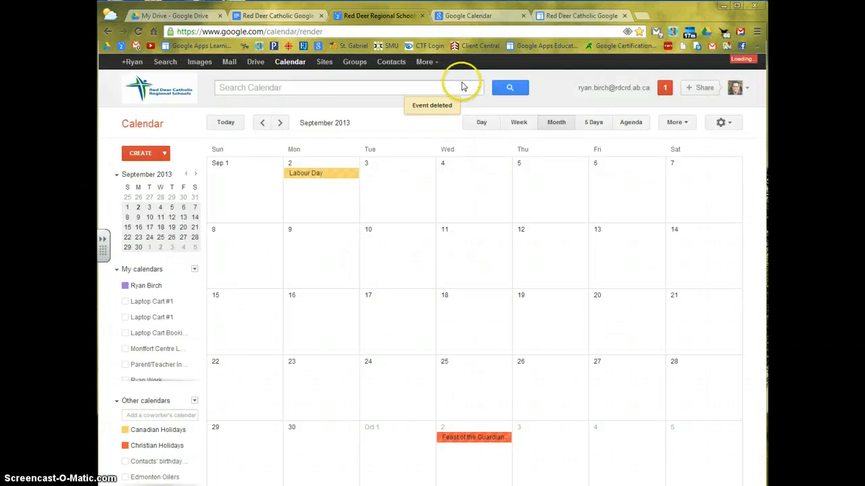
- Reload the public appointment page and check the September 4 Period #2 slot in the week of September 1–7, 2013
left_click(569, 16)
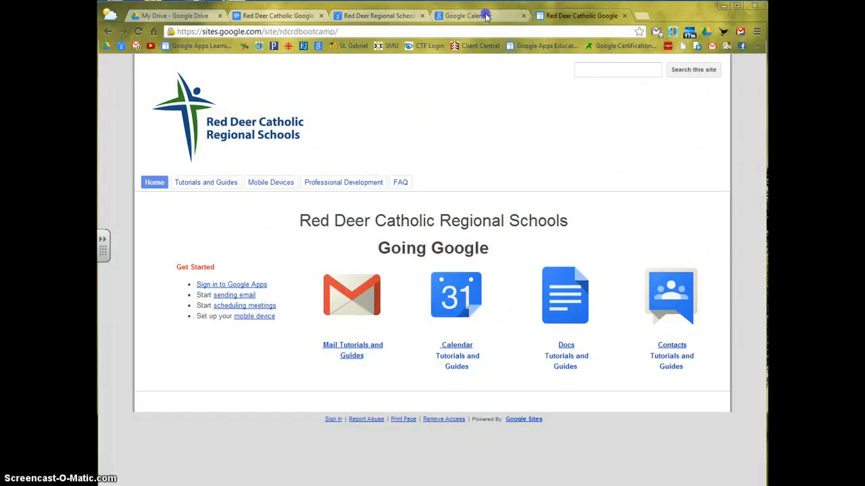
left_click(485, 15)
left_click(138, 32)
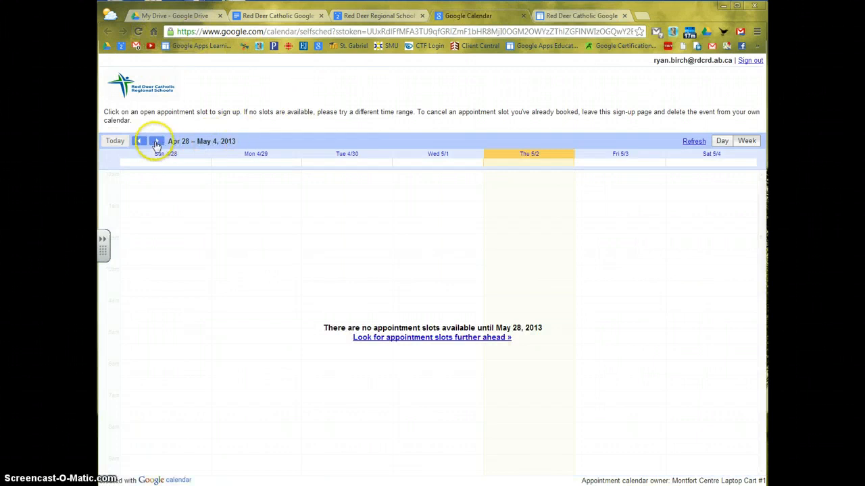
left_click(155, 141)
left_click(156, 142)
left_click(155, 141)
left_click(156, 142)
left_click(155, 141)
triple_click(156, 141)
double_click(156, 141)
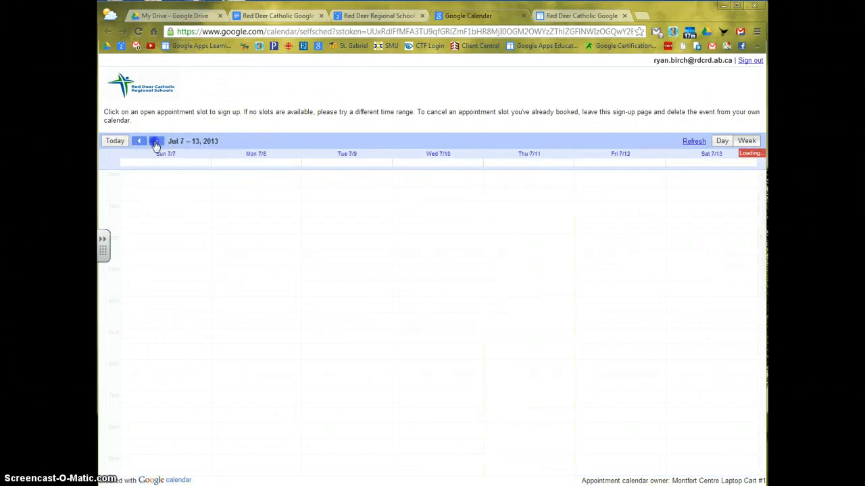
triple_click(155, 141)
triple_click(155, 142)
double_click(155, 141)
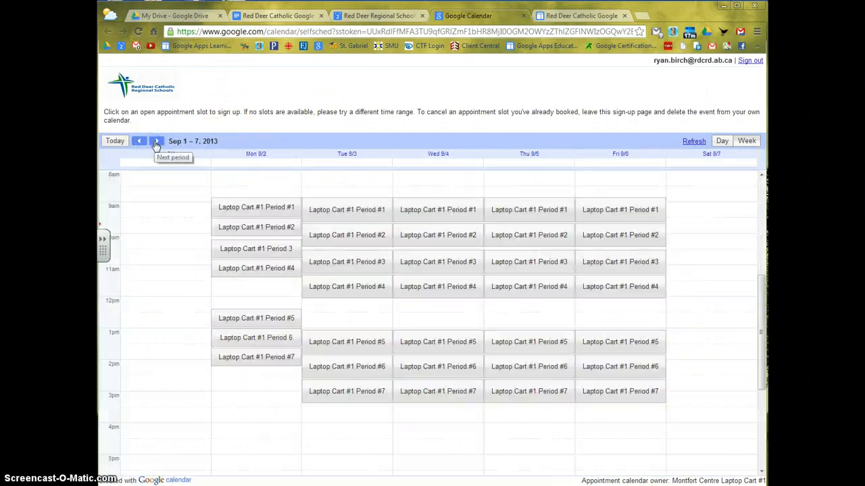
left_click(450, 242)
- Select the appointment page's web address and switch to the Laptop/iPad/Lab Bookings document
left_click(456, 34)
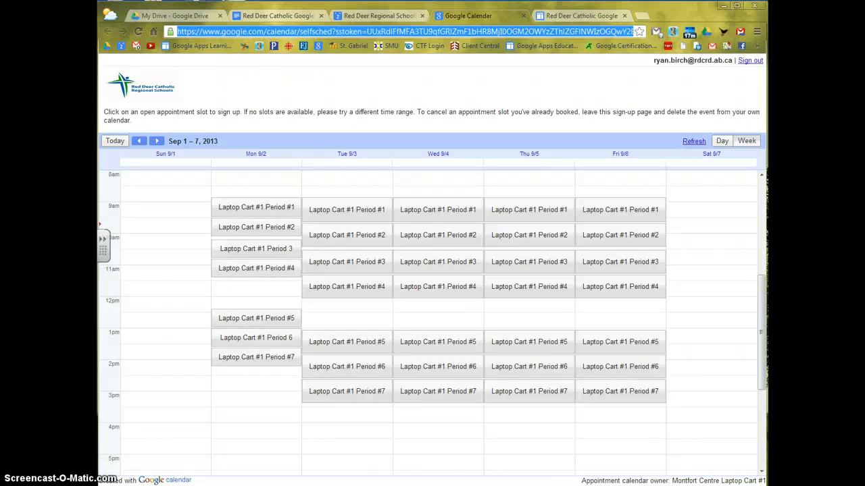
left_click(150, 476)
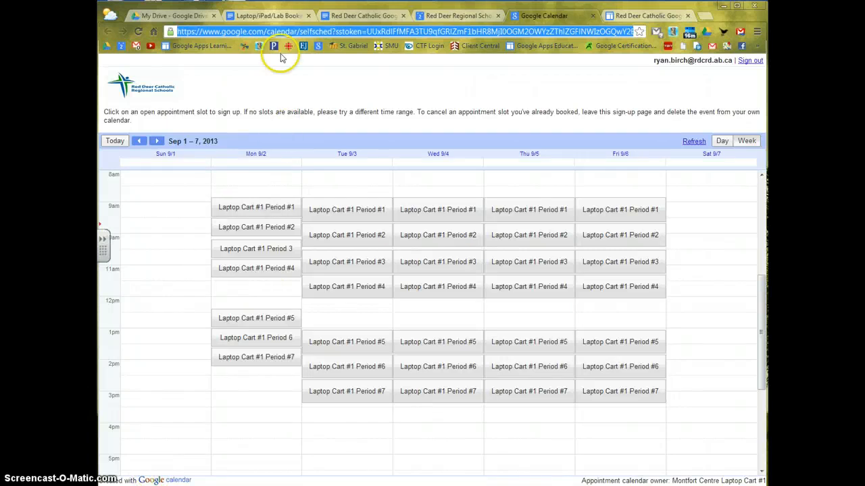
left_click(272, 15)
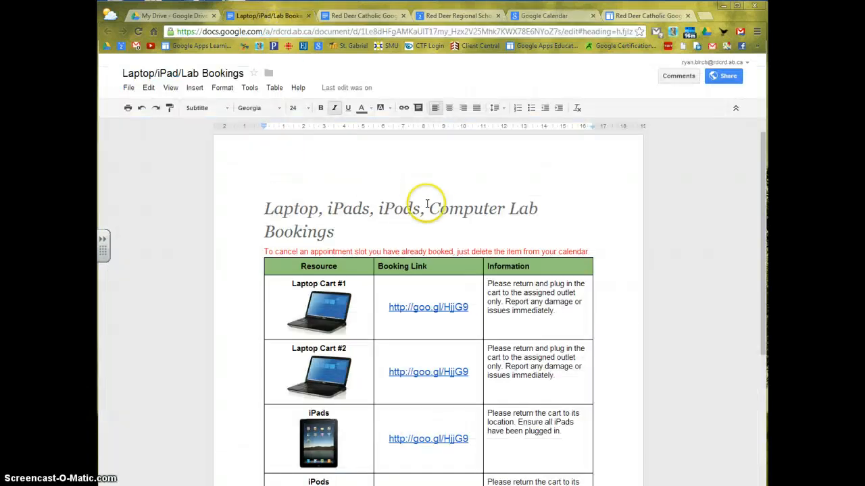
- Review the document's resource booking table and follow the booking link for Laptop Cart #2
scroll(439, 235, "down", 1)
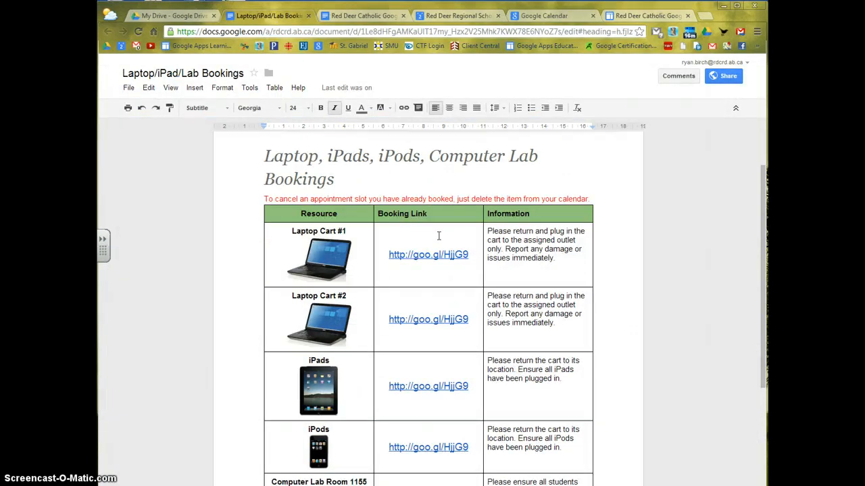
scroll(438, 236, "down", 3)
scroll(439, 236, "up", 4)
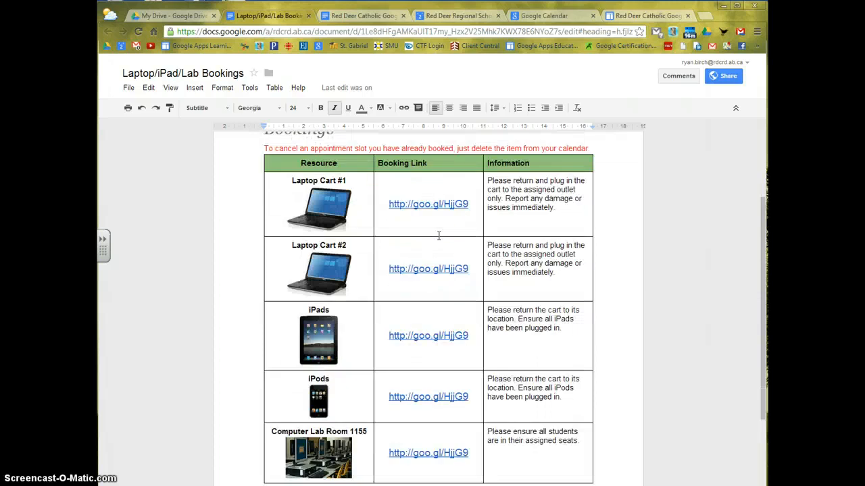
left_click(439, 236)
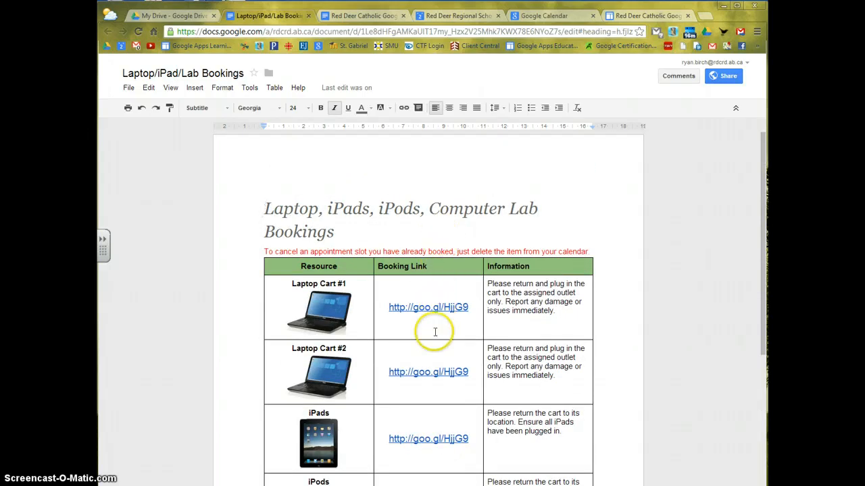
left_click(438, 376)
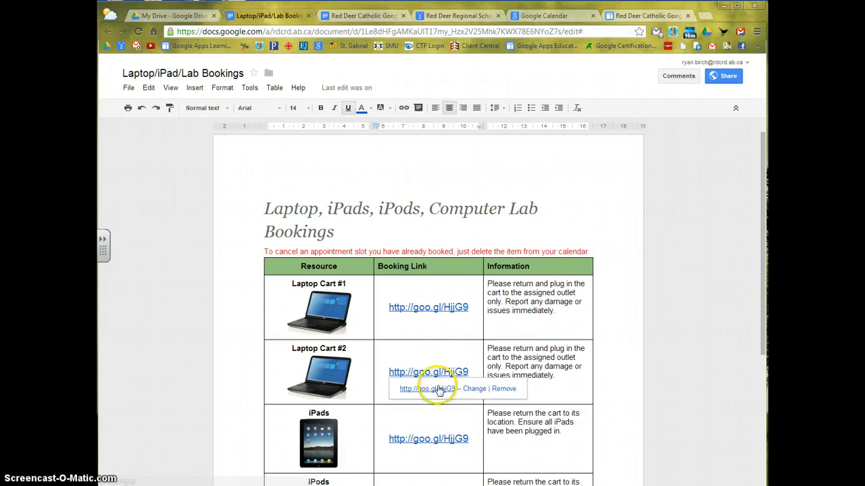
left_click(439, 389)
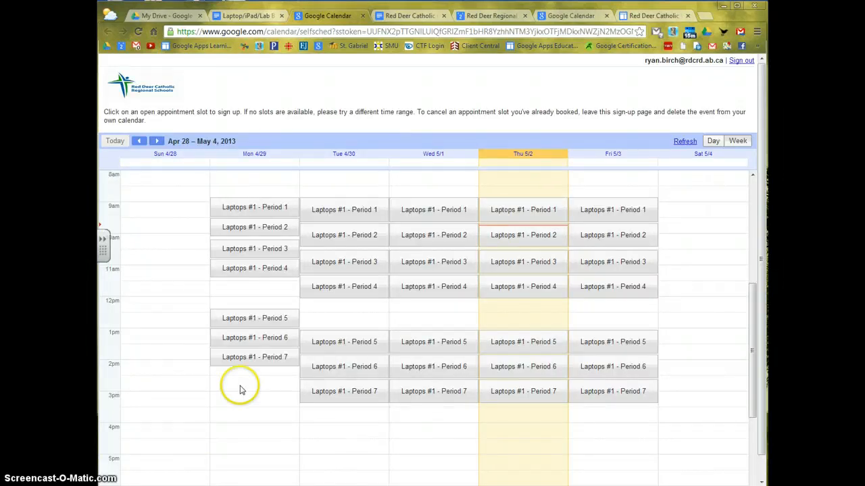
- Review the sharing settings of the Montfort Centre Laptop Cart #1 calendar and leave them without saving
left_click(491, 15)
left_click(186, 349)
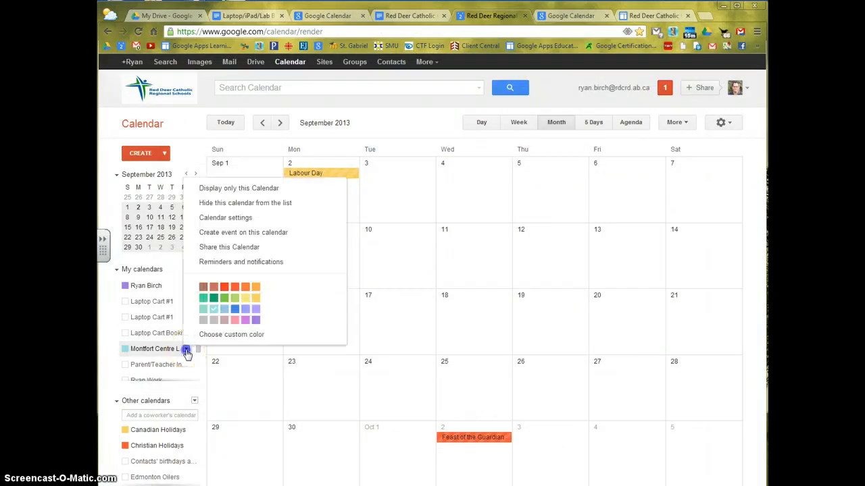
left_click(224, 248)
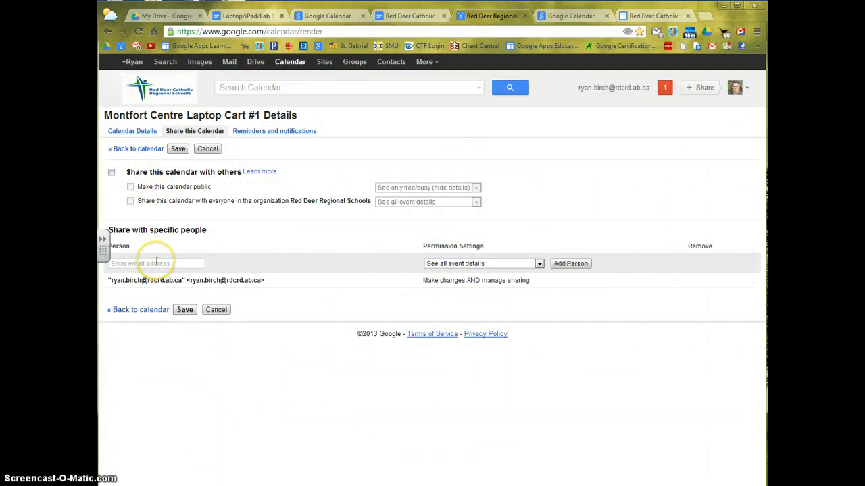
left_click(217, 310)
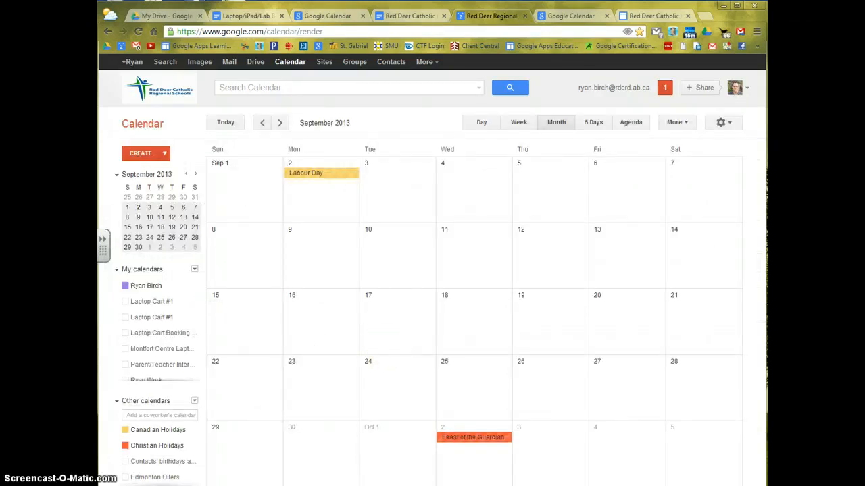